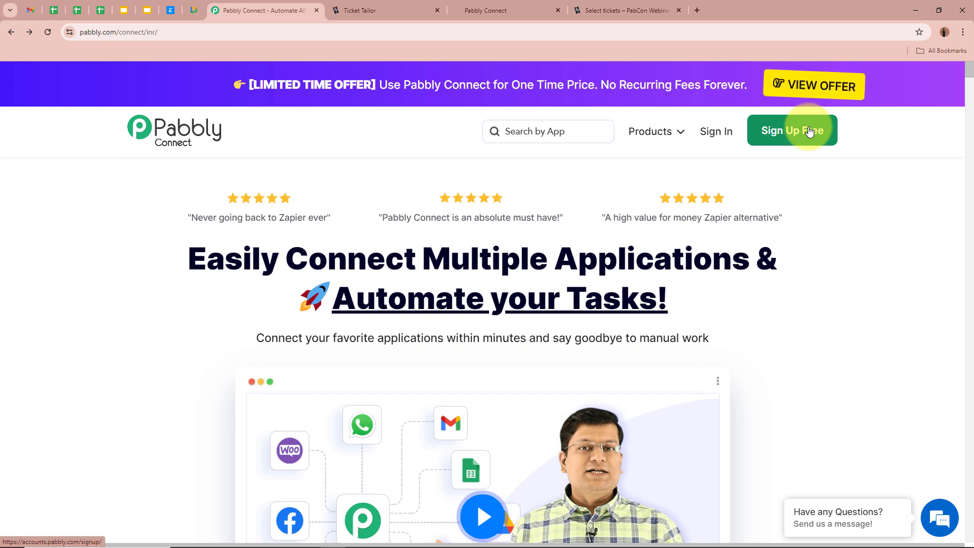
- Sign in, open the Pabbly Connect app and bring up the Create Workflow dialog
click(712, 135)
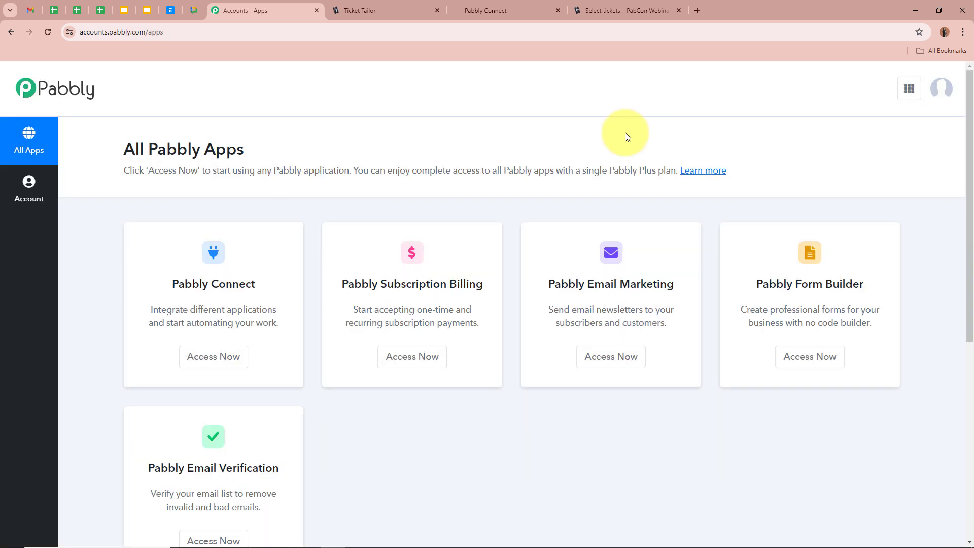
drag(128, 147, 279, 143)
click(320, 135)
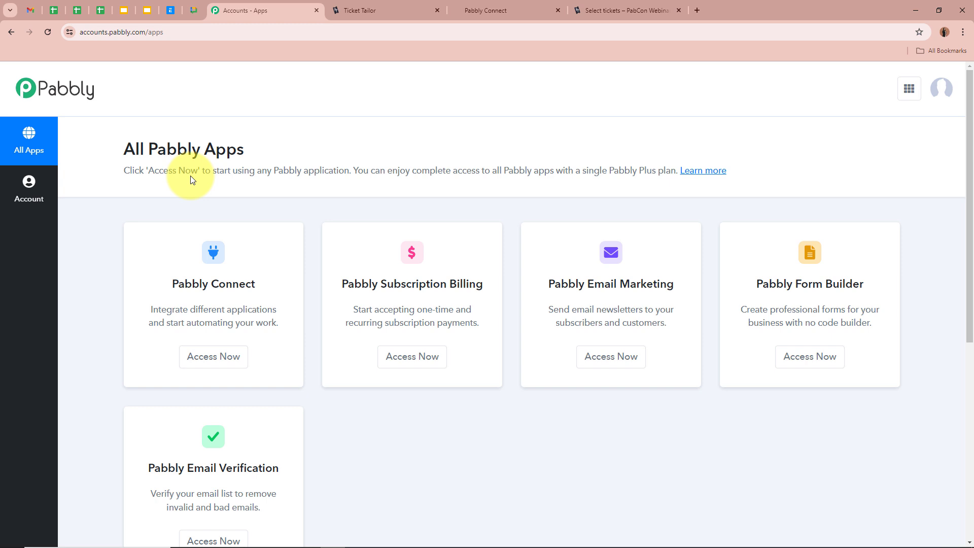
drag(180, 283, 276, 278)
click(276, 278)
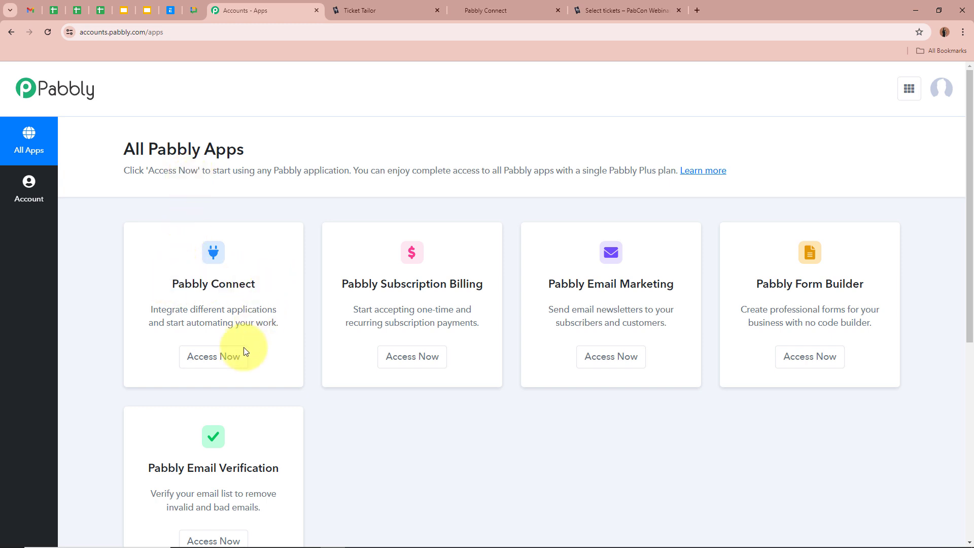
click(241, 362)
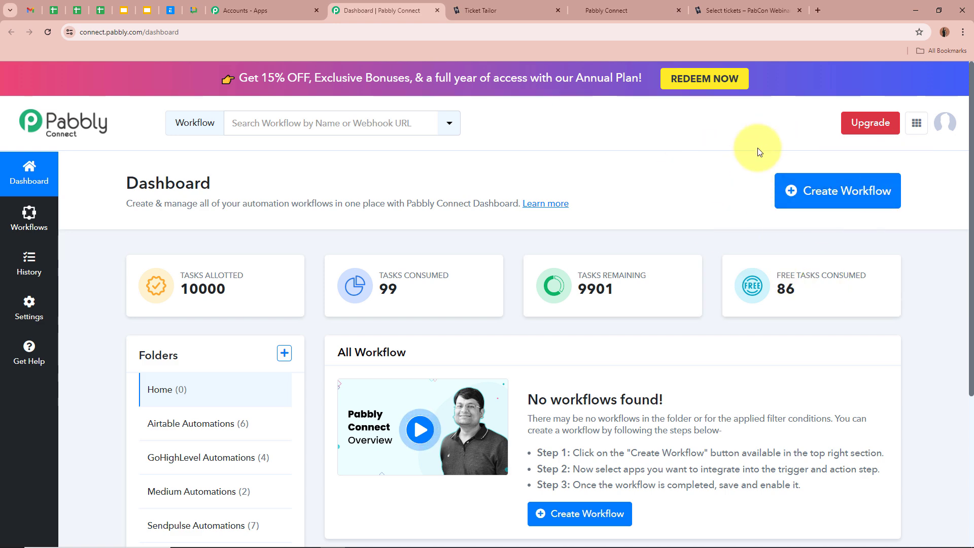
click(834, 192)
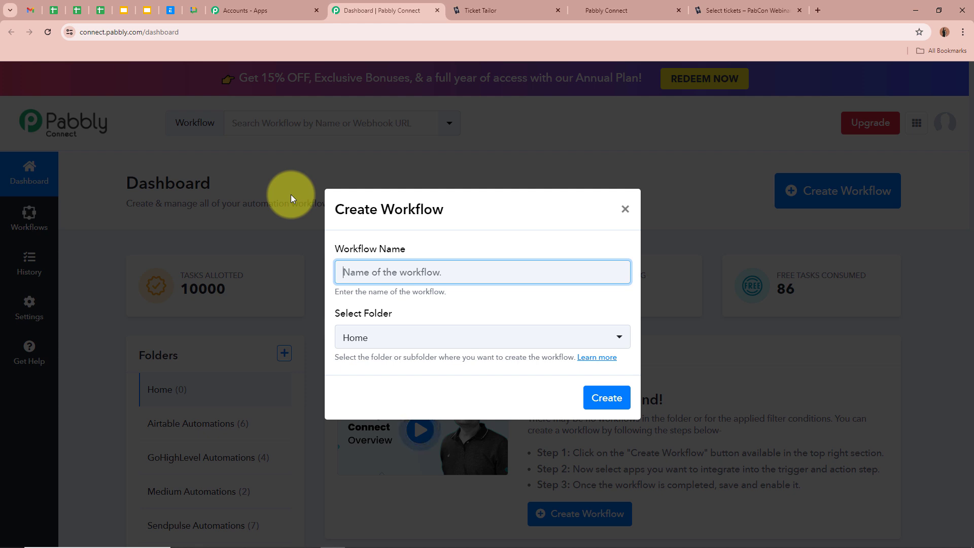
- Create the workflow 'How to Create GoHighLevel Contact for Ticket Tailor Order' in the GoHighLevel Automations folder
text(How to Create GoHighLevel Contact for Ticket Tailor Order)
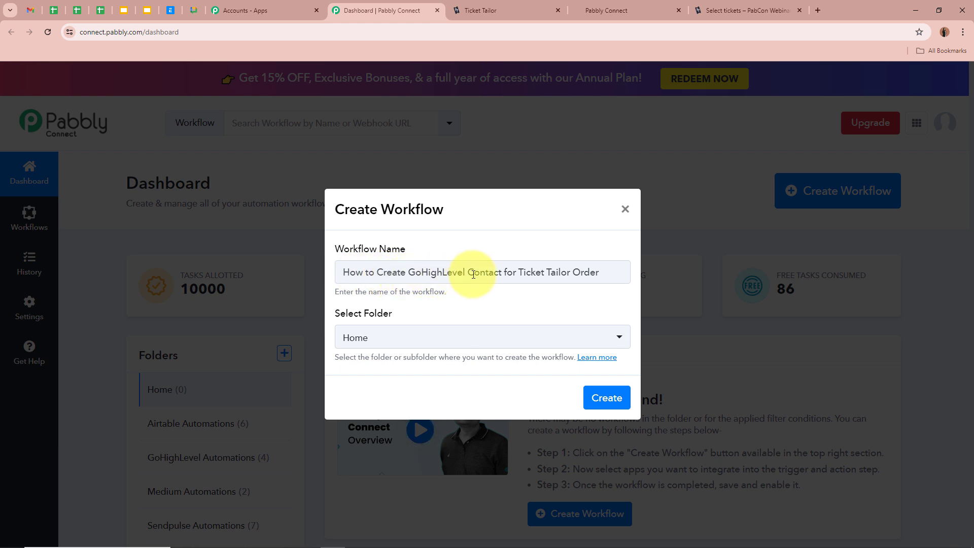
drag(604, 273, 304, 273)
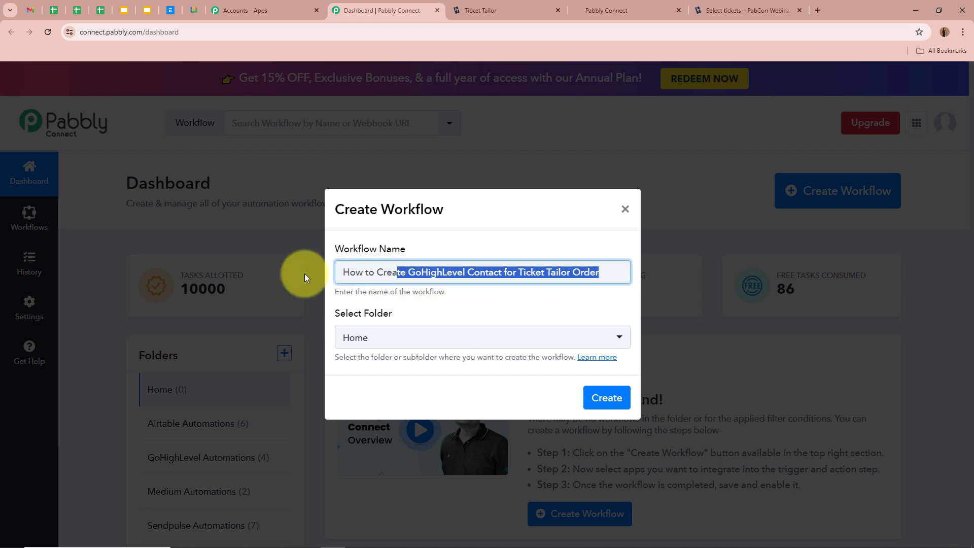
click(488, 302)
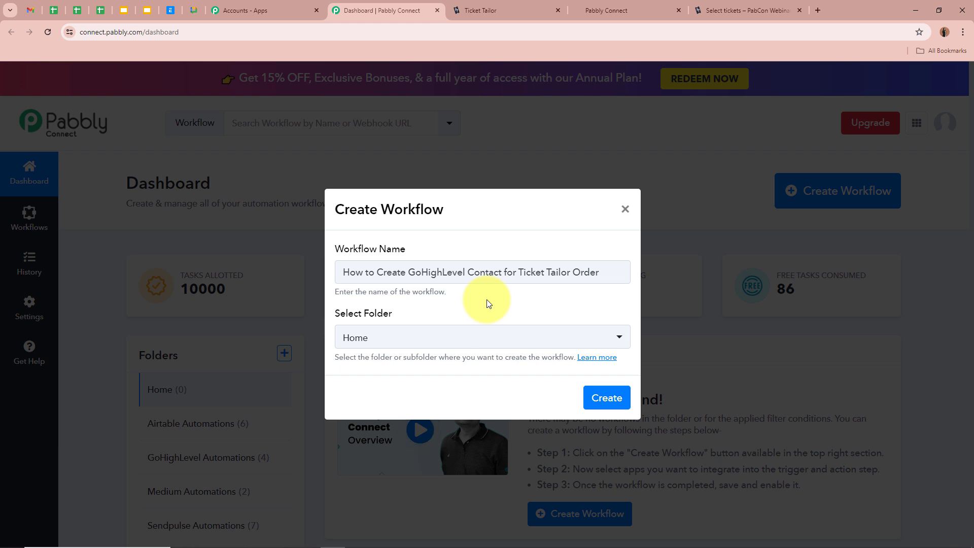
drag(335, 314, 423, 315)
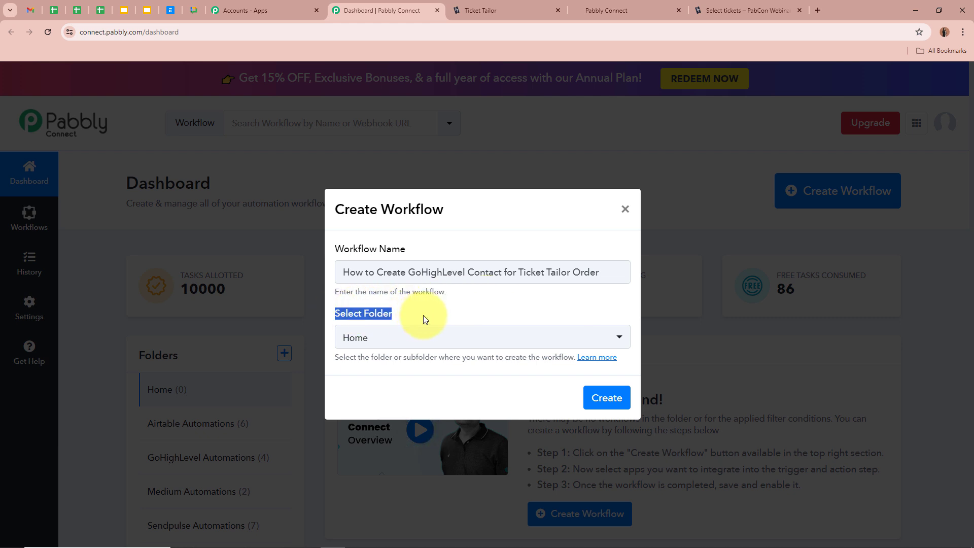
click(461, 315)
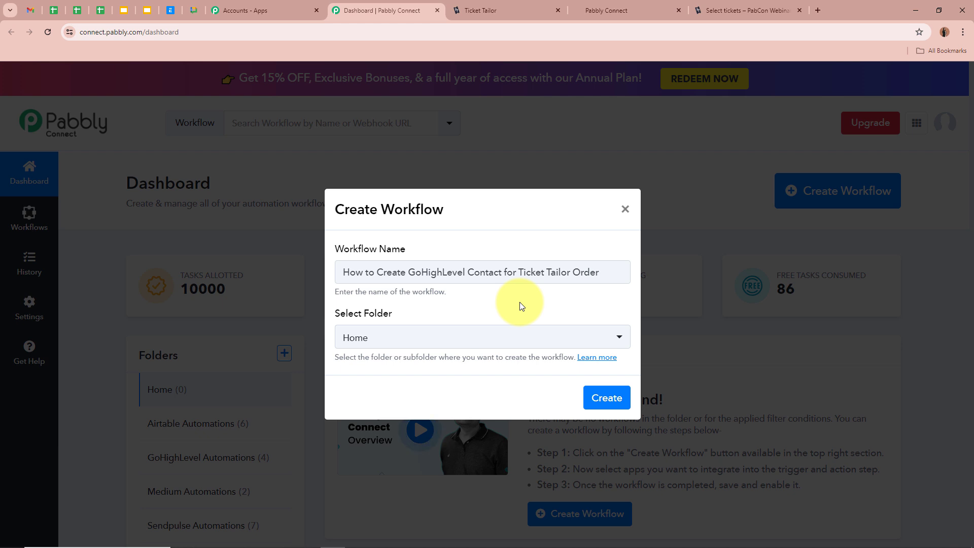
drag(599, 273, 340, 272)
click(530, 315)
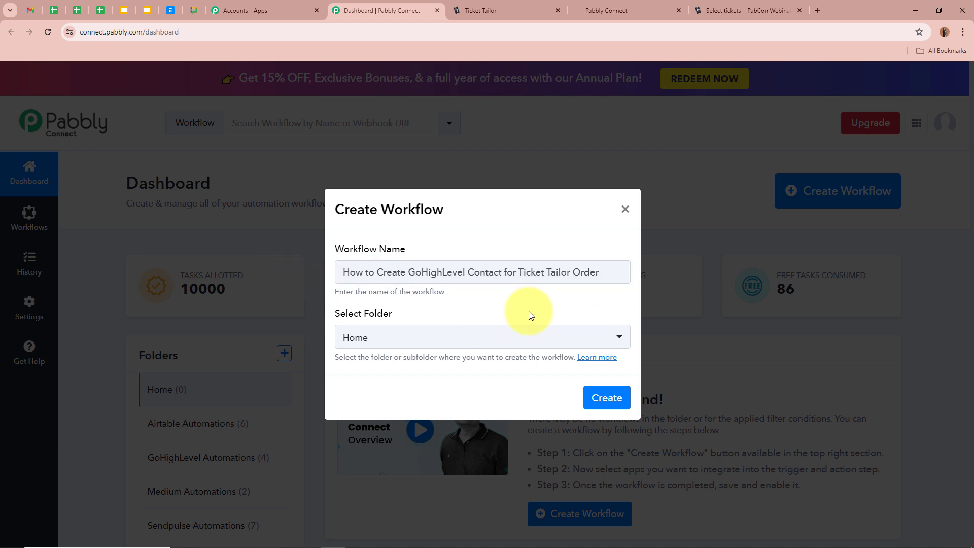
click(619, 339)
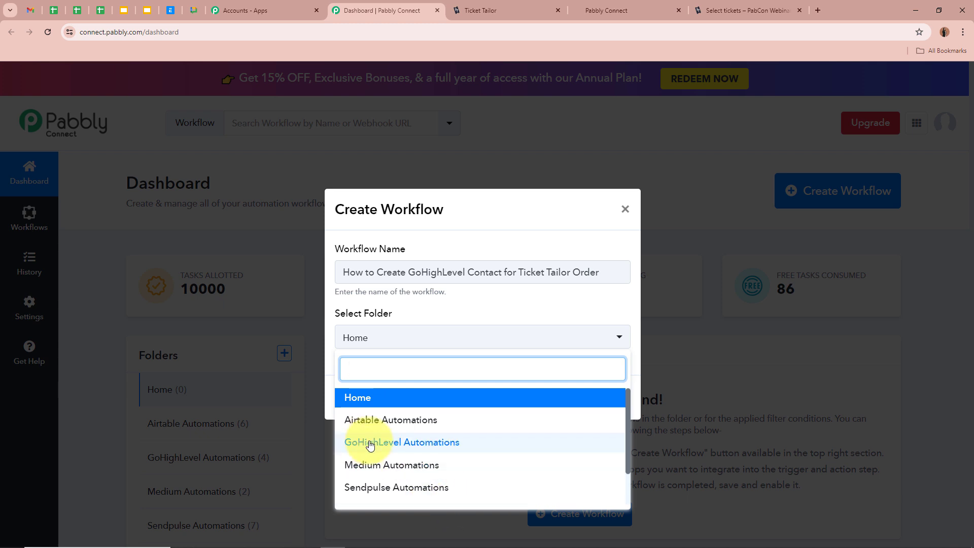
click(451, 444)
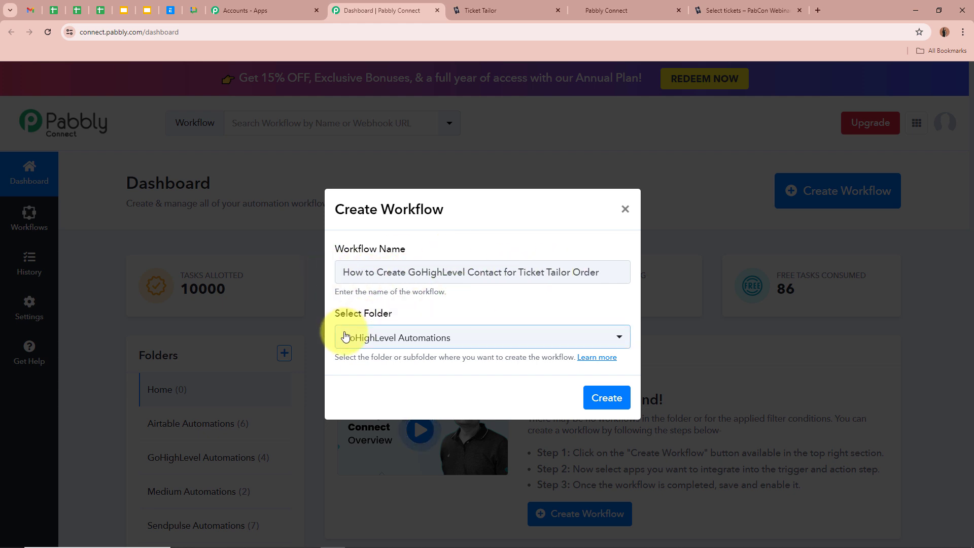
click(611, 401)
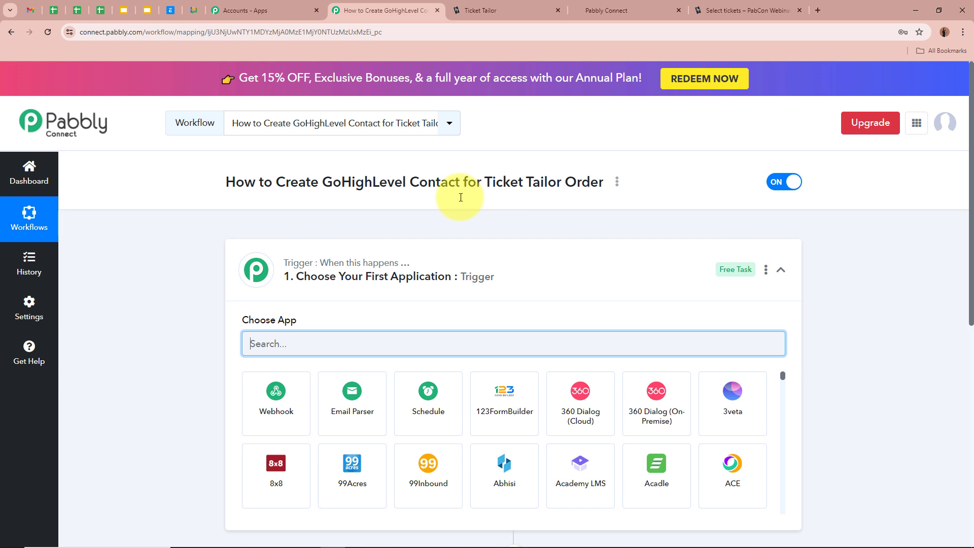
- Set the trigger to Ticket Tailor with the New Ticket Order event
click(495, 278)
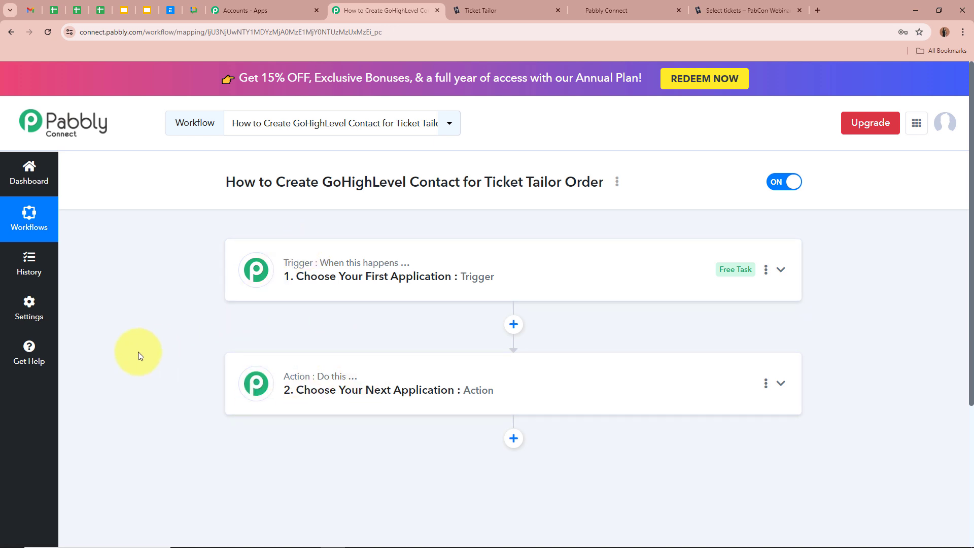
click(781, 269)
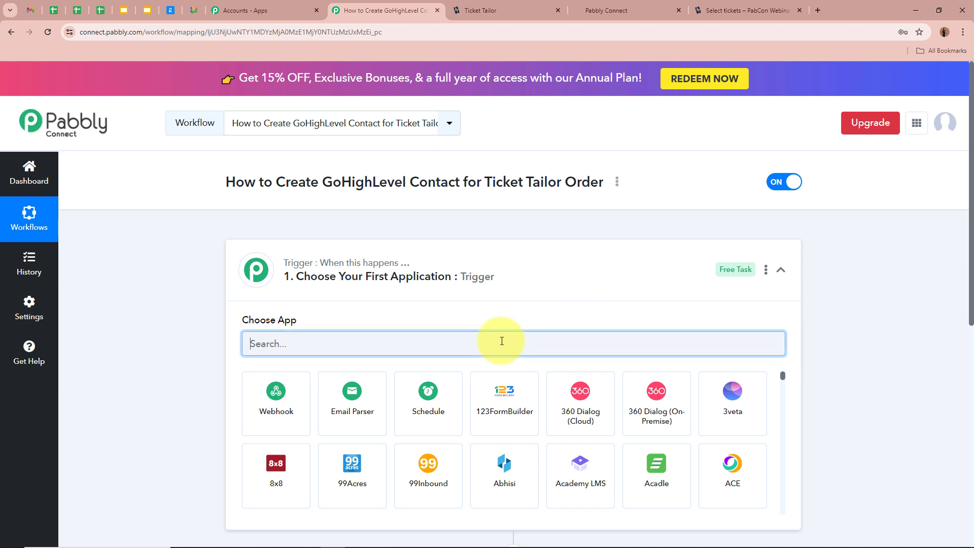
text(Ticket)
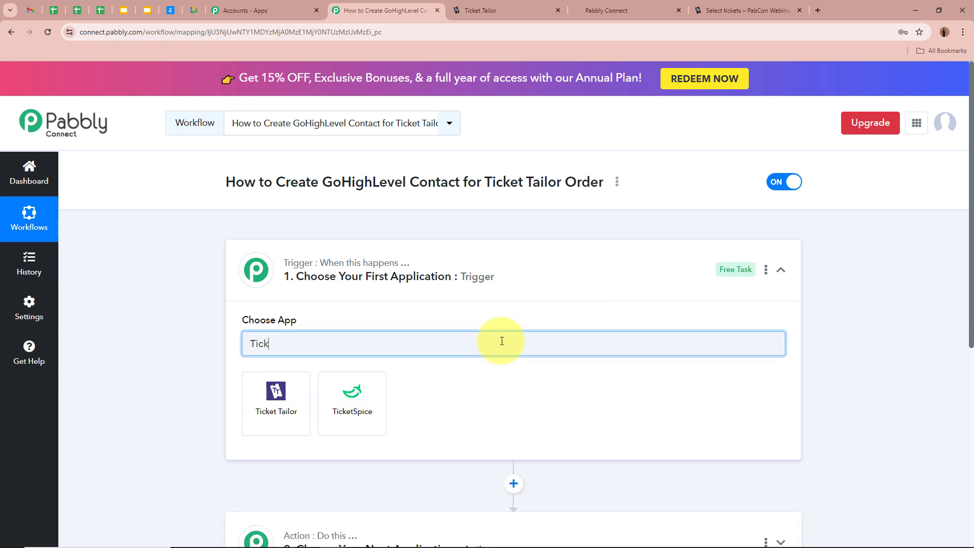
click(274, 394)
click(328, 402)
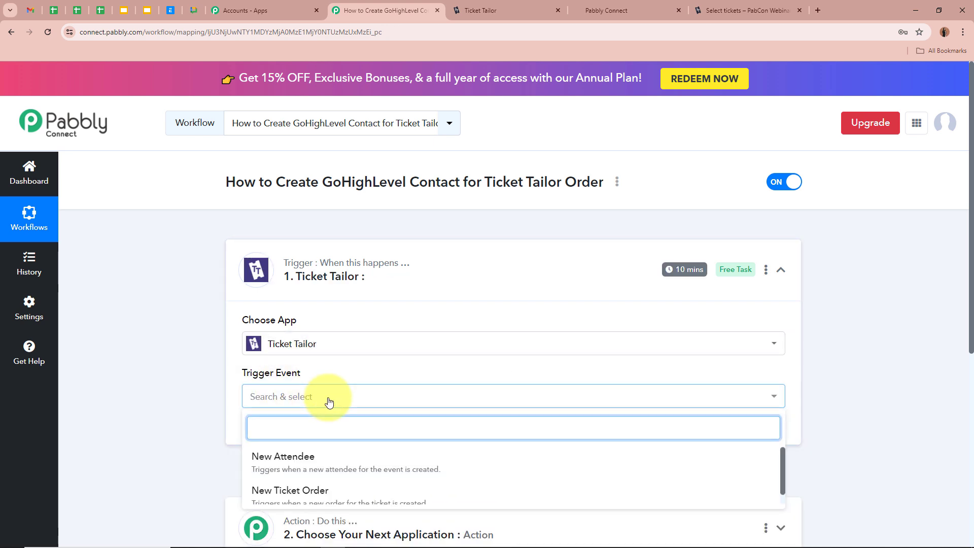
scroll(358, 477, down, 1)
click(381, 486)
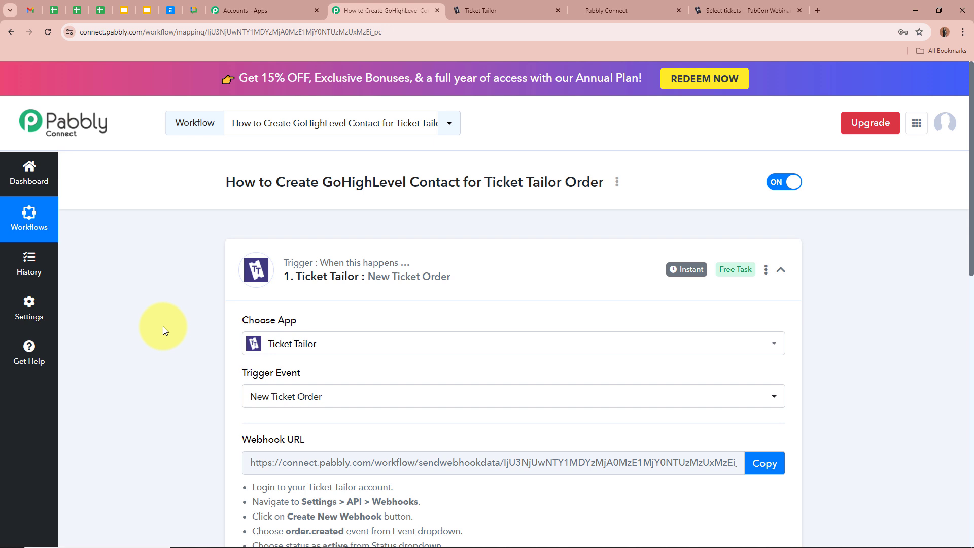
- Copy the trigger's webhook URL and go to the Ticket Tailor site
scroll(163, 327, down, 2)
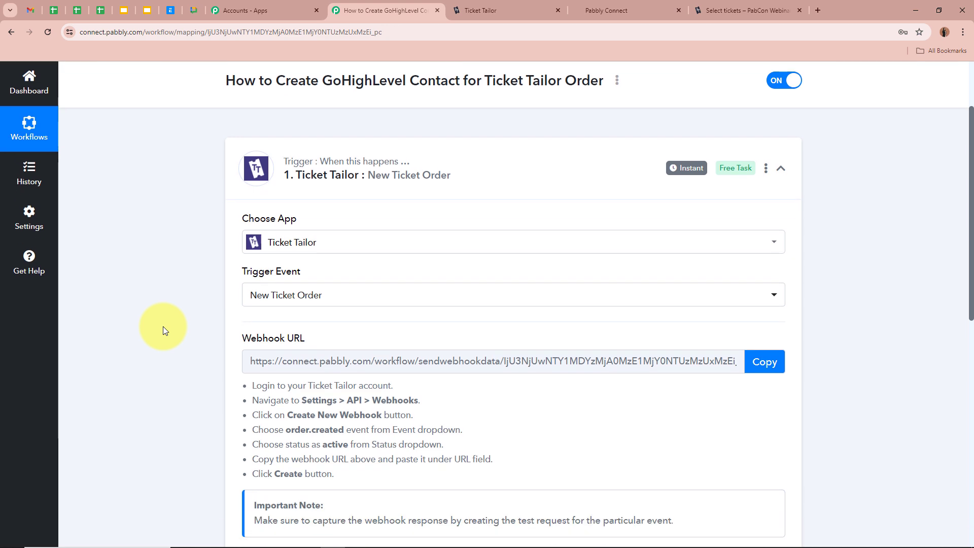
scroll(163, 327, down, 1)
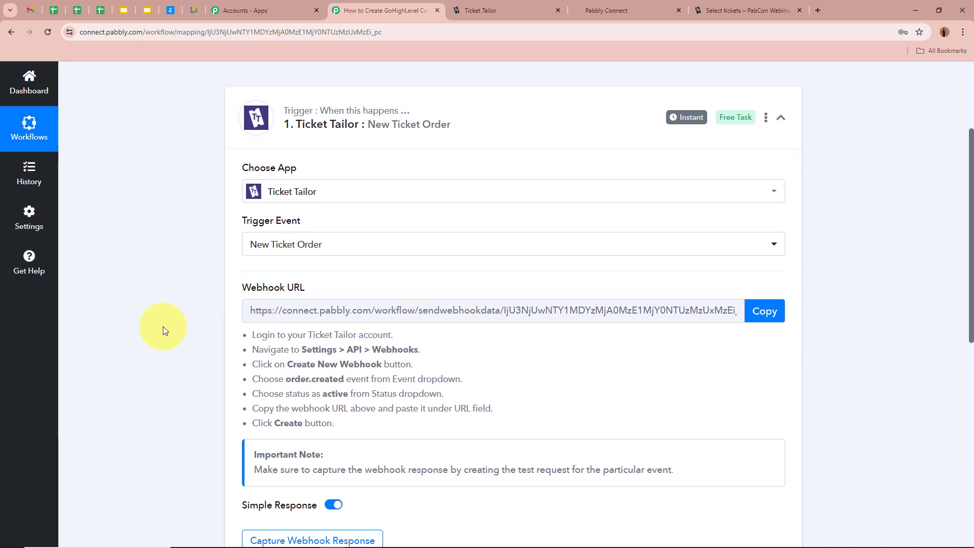
scroll(145, 248, down, 1)
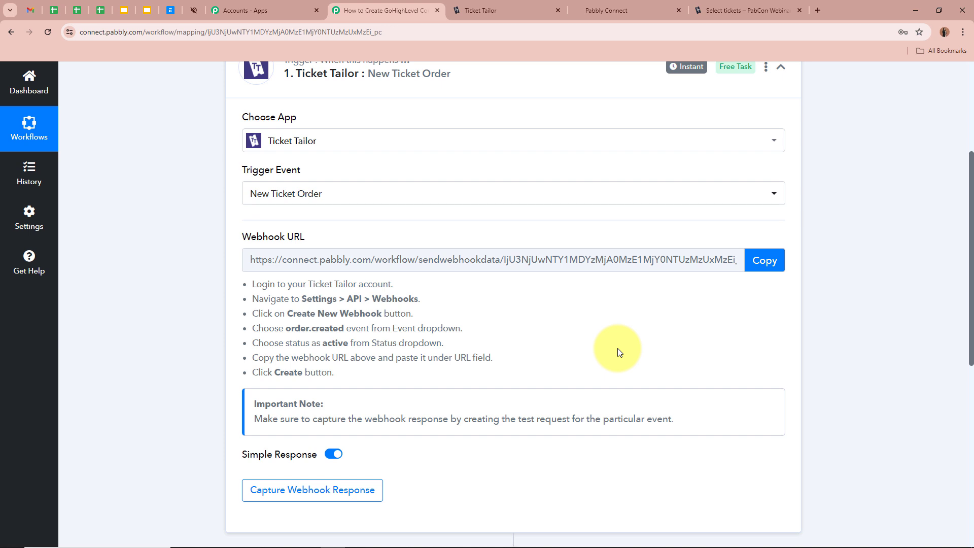
click(761, 261)
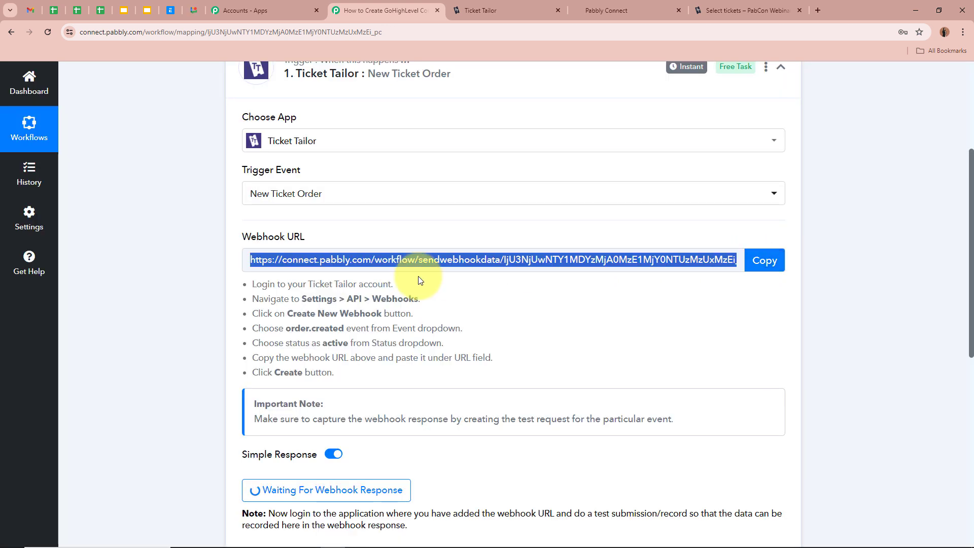
drag(242, 284, 339, 373)
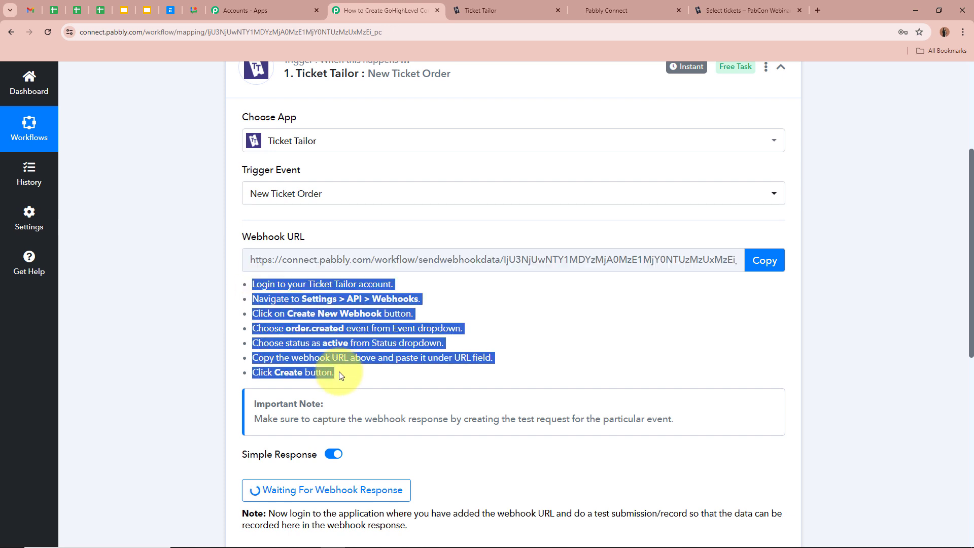
click(360, 335)
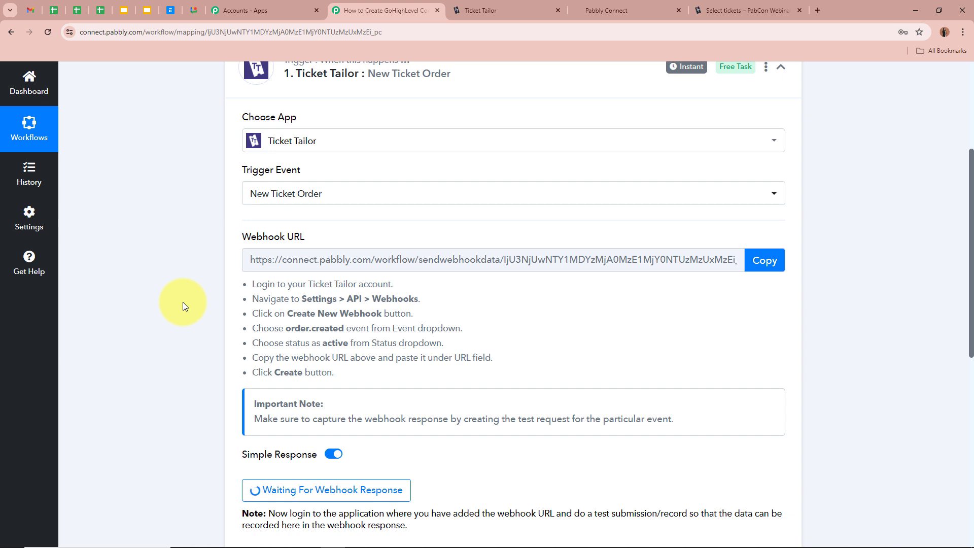
click(528, 10)
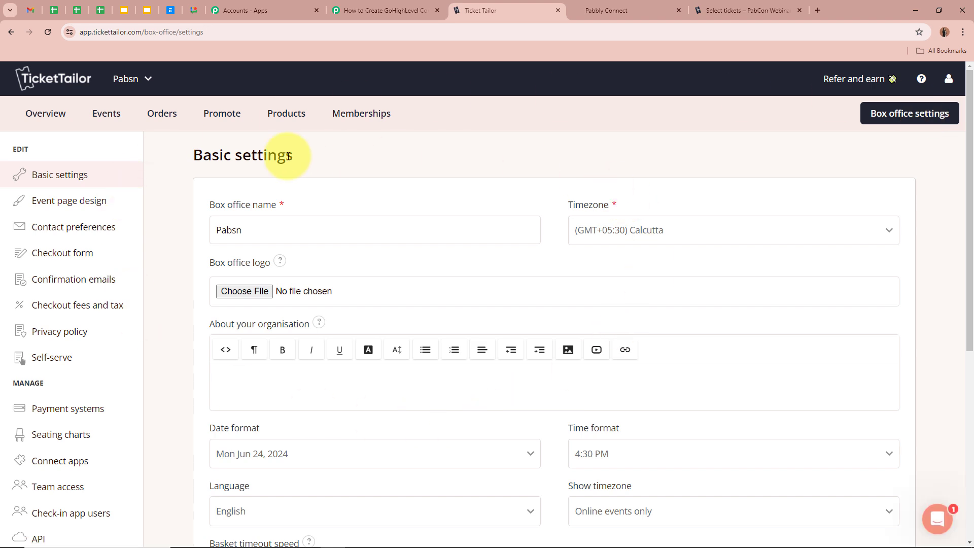
- Open Ticket Tailor's box office API webhooks and start a new webhook
scroll(120, 481, down, 2)
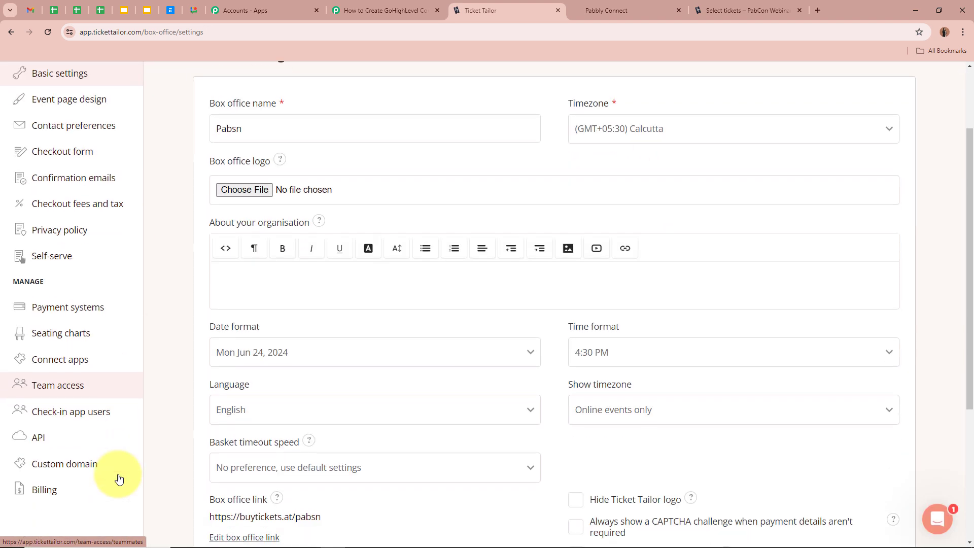
click(25, 440)
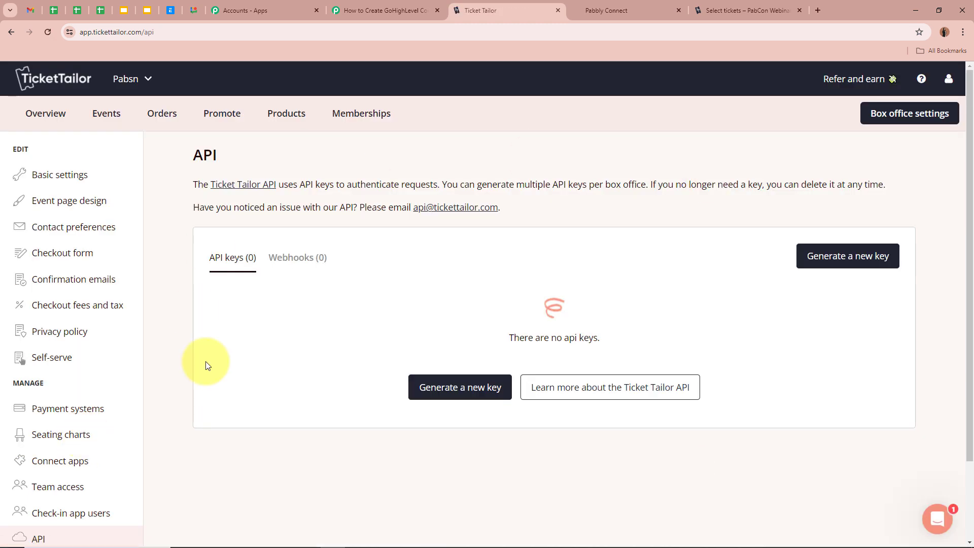
click(321, 262)
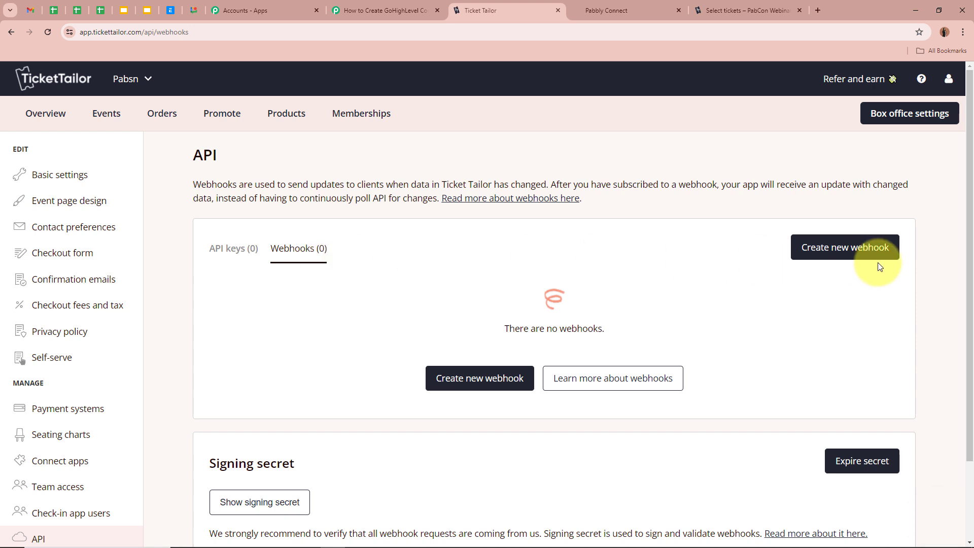
click(877, 258)
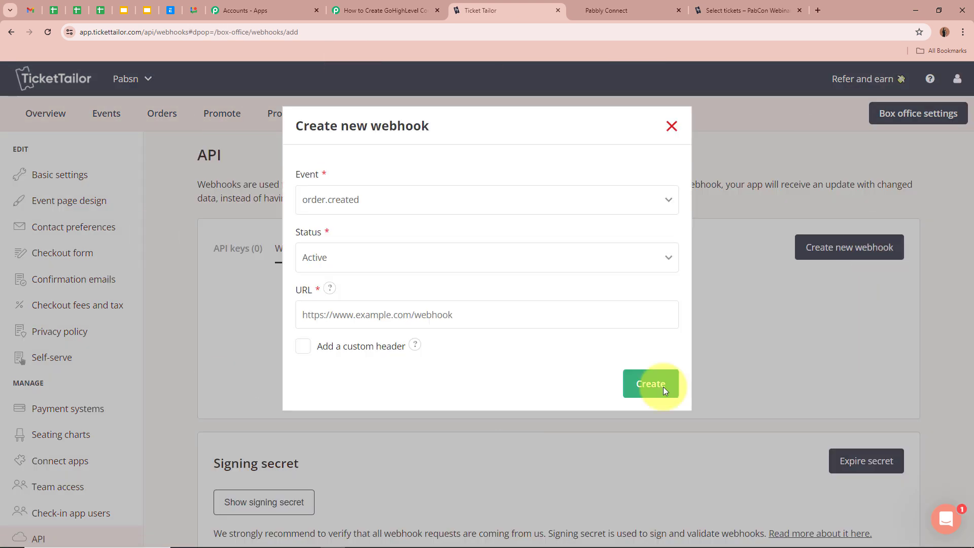
- Create an Active order.created webhook pointing at the pasted Pabbly Connect URL
click(489, 200)
click(451, 231)
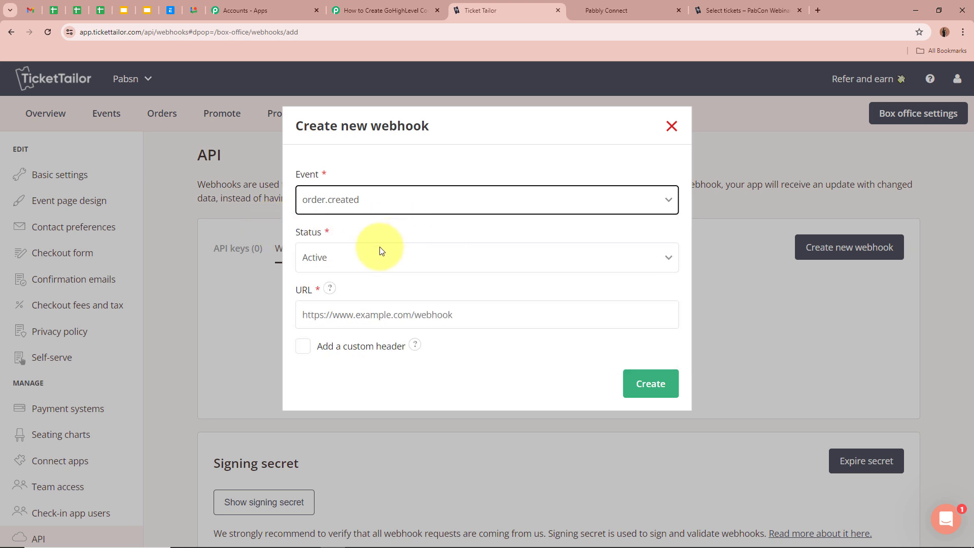
click(350, 257)
click(334, 278)
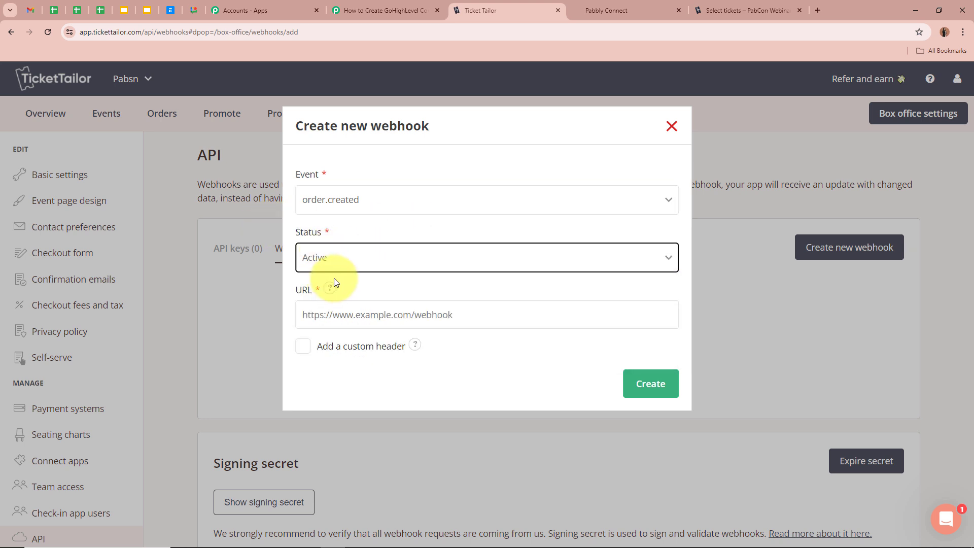
click(350, 316)
key(ctrl+v)
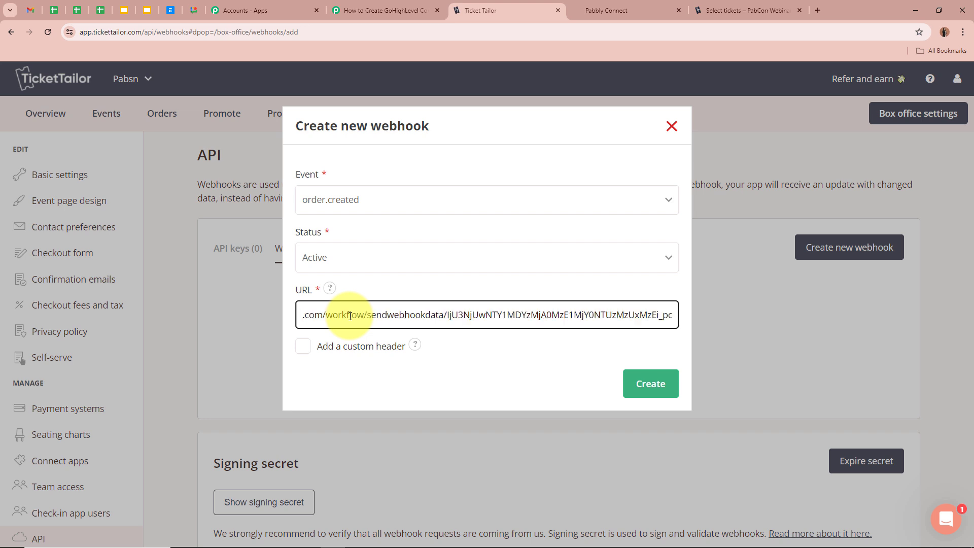
click(503, 359)
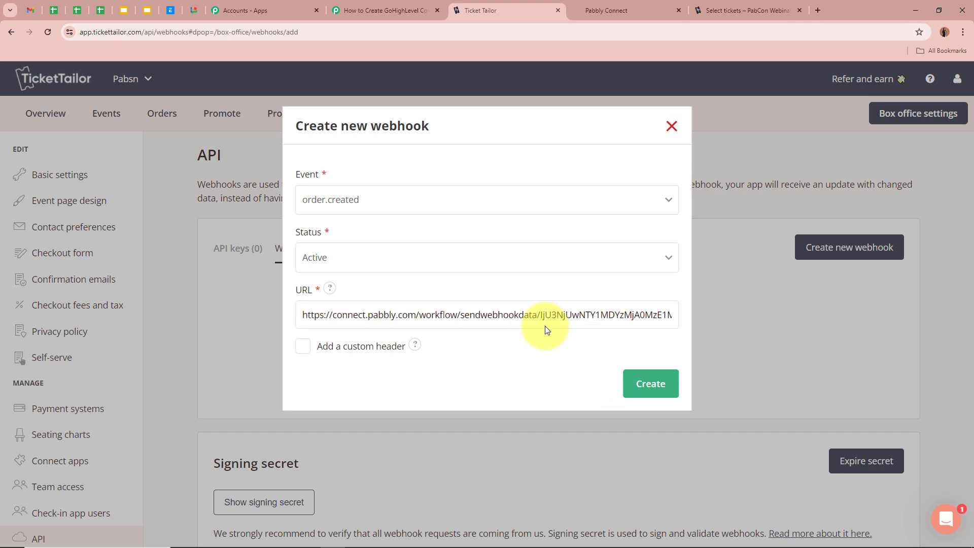
click(651, 384)
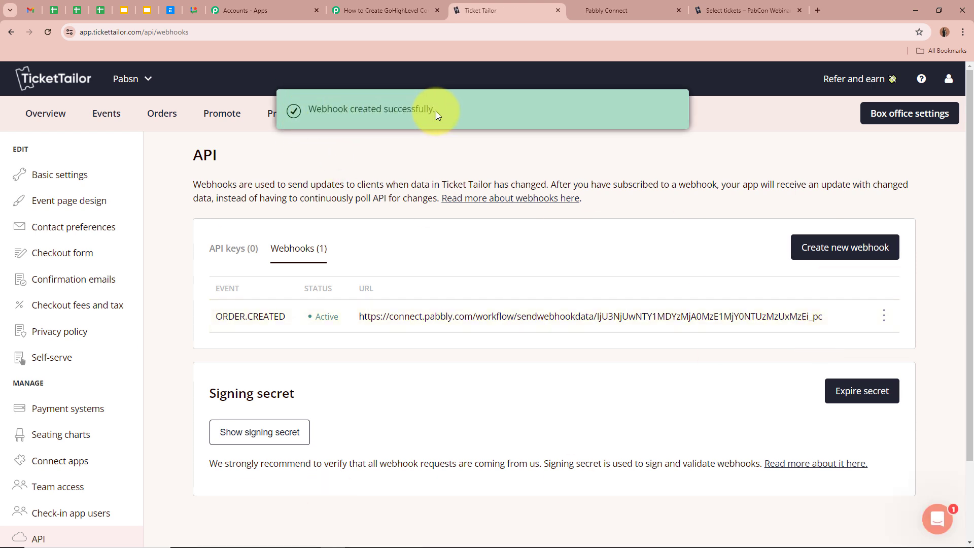
click(392, 13)
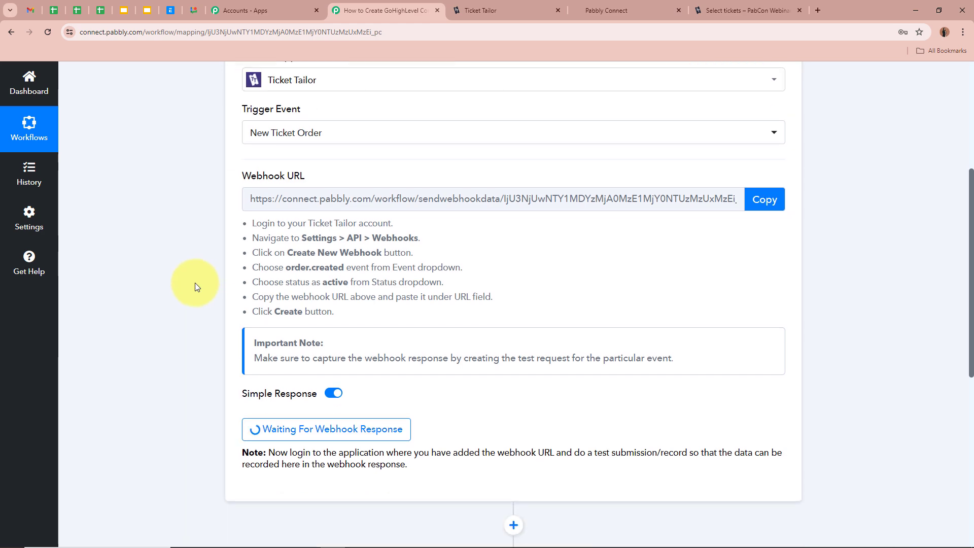
- Confirm the trigger is Waiting For Webhook Response, then go to the PabCon Webinar ticket page
scroll(195, 284, down, 3)
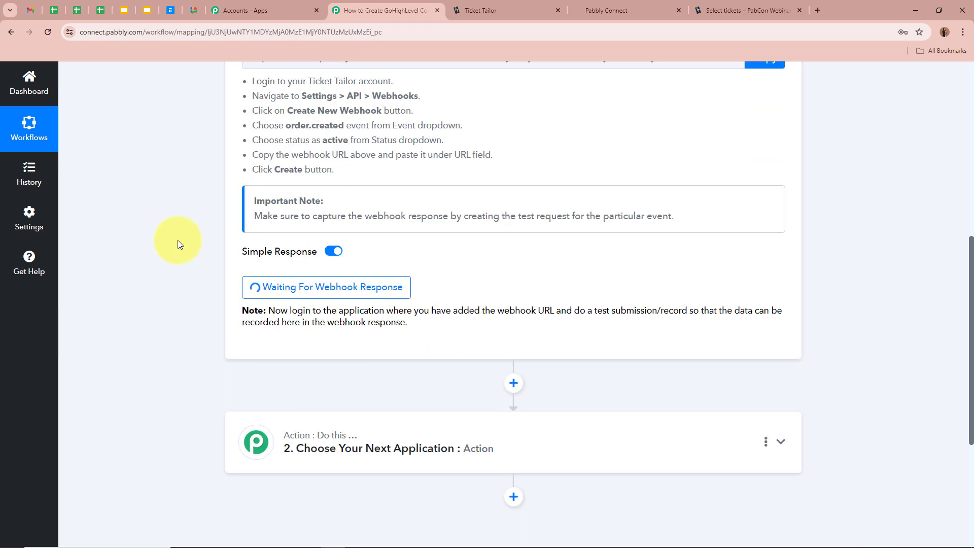
scroll(177, 240, up, 8)
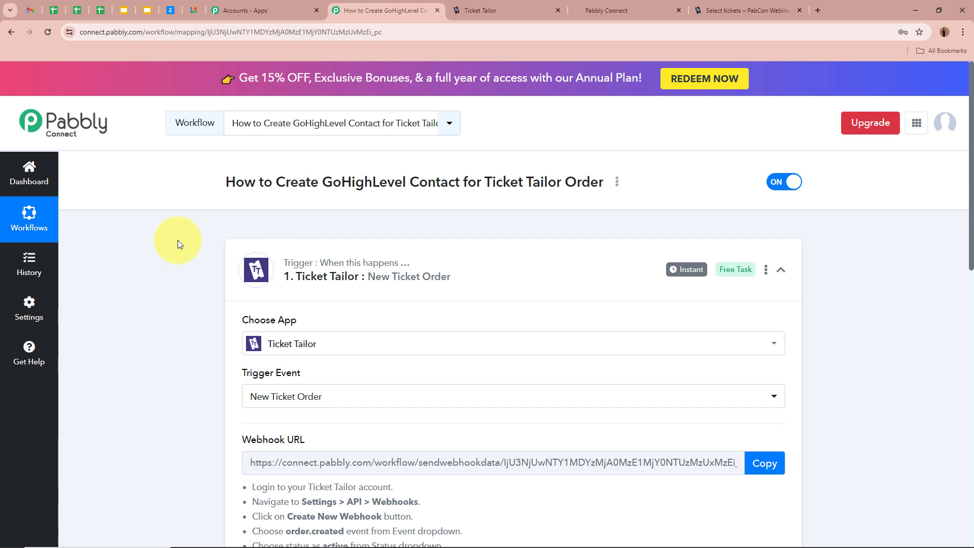
scroll(177, 239, down, 7)
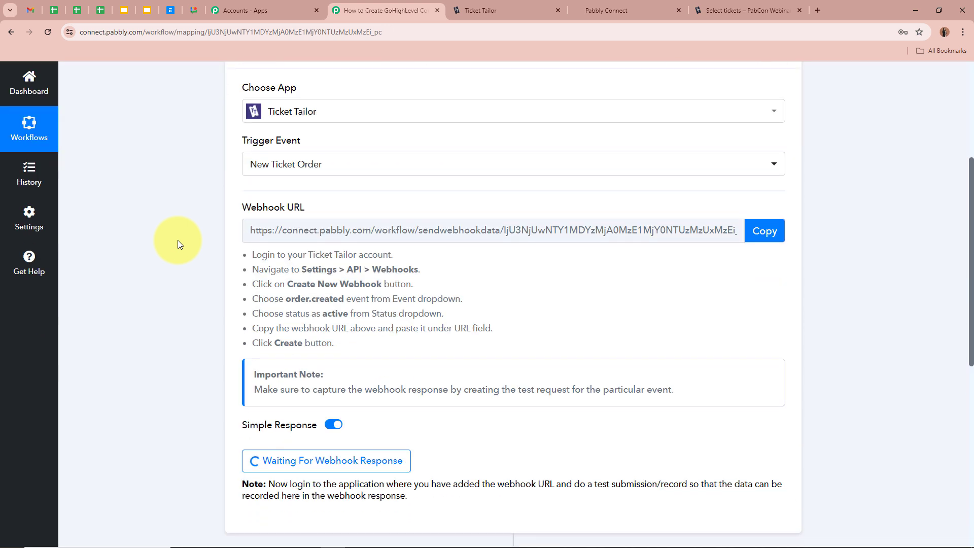
scroll(148, 311, up, 7)
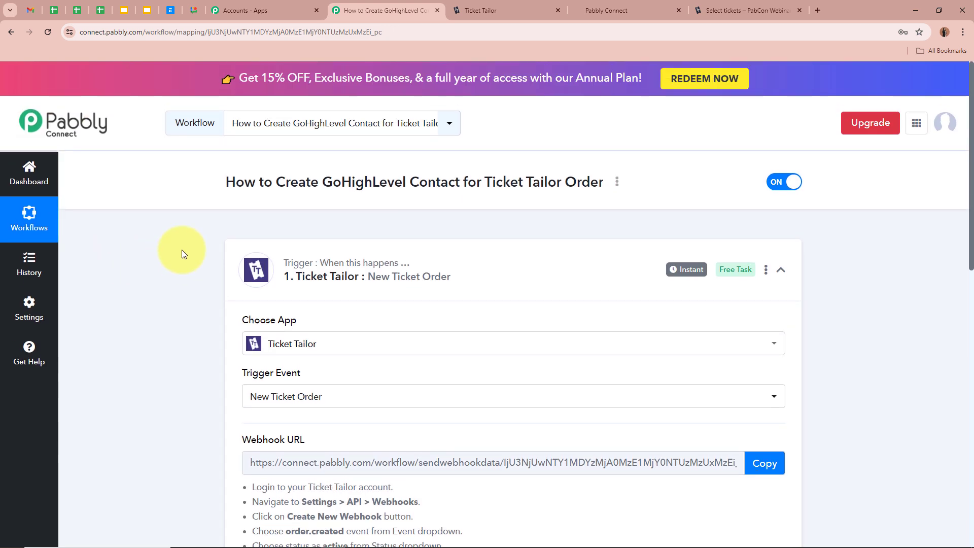
click(749, 9)
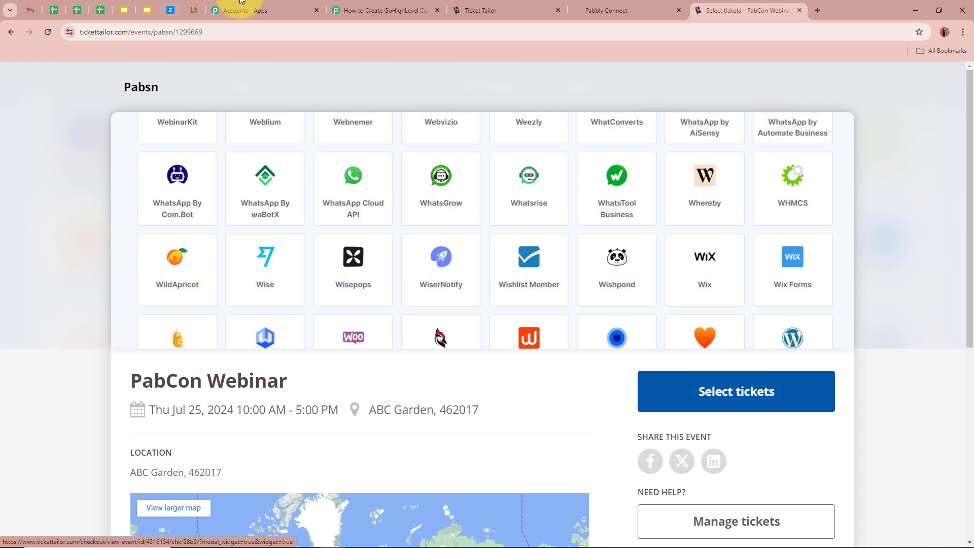
- Start a PabCon Webinar order for one General Admission ticket
click(386, 10)
scroll(202, 432, down, 5)
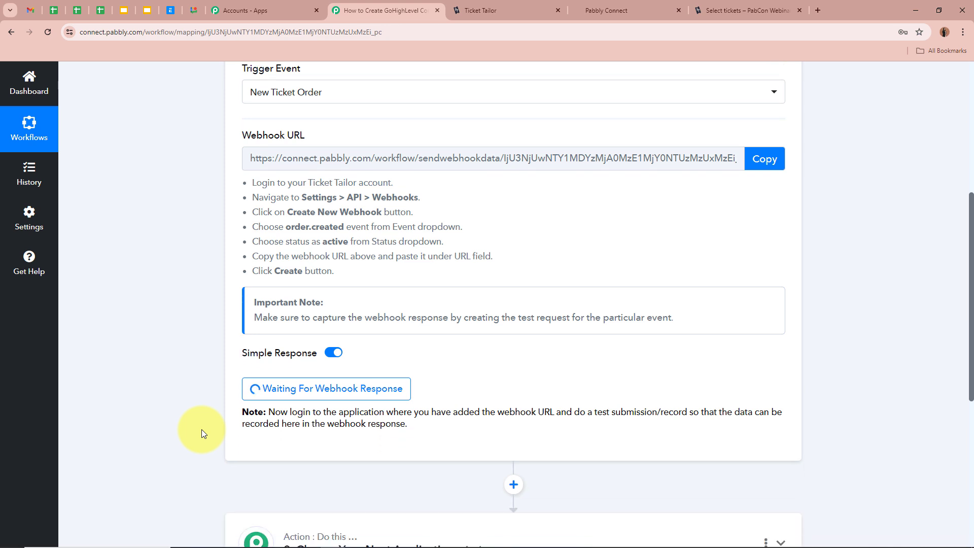
scroll(202, 429, up, 6)
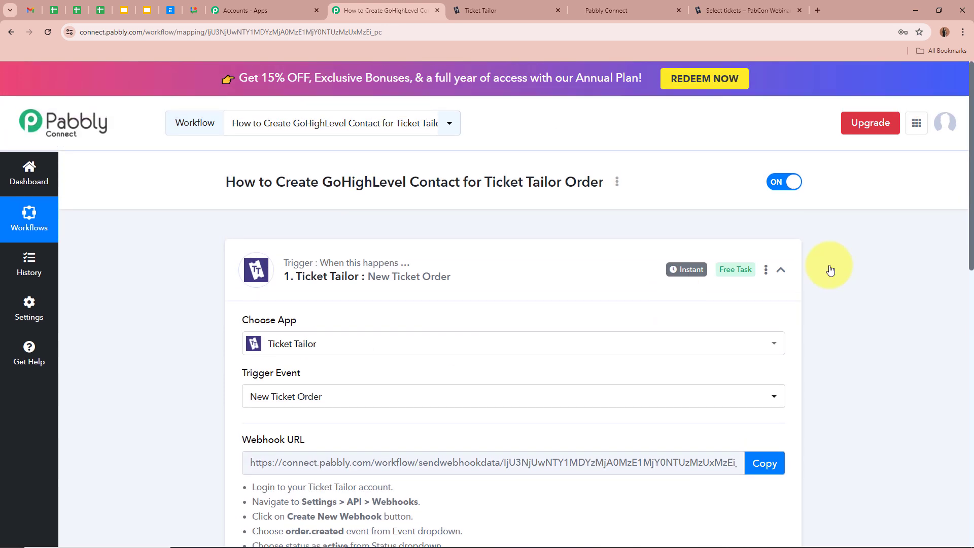
click(720, 11)
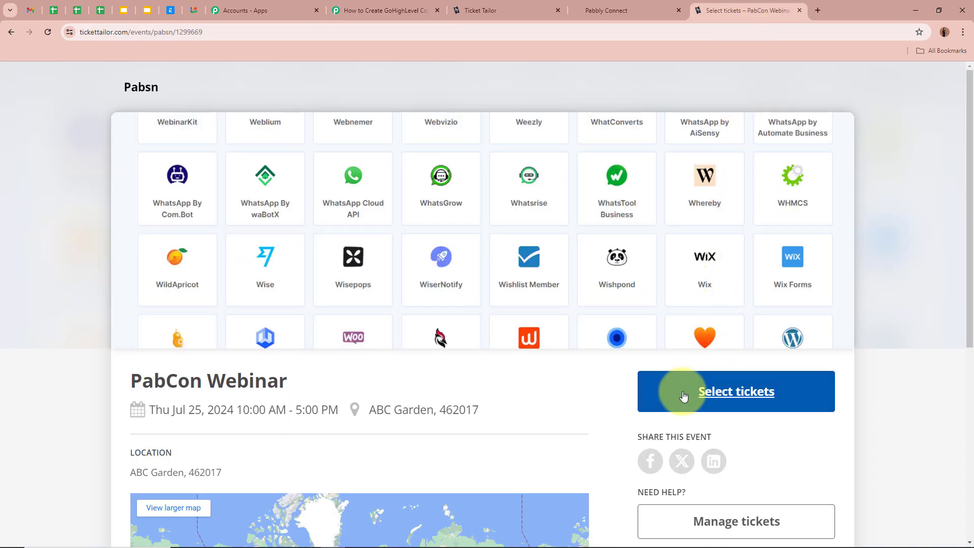
click(775, 396)
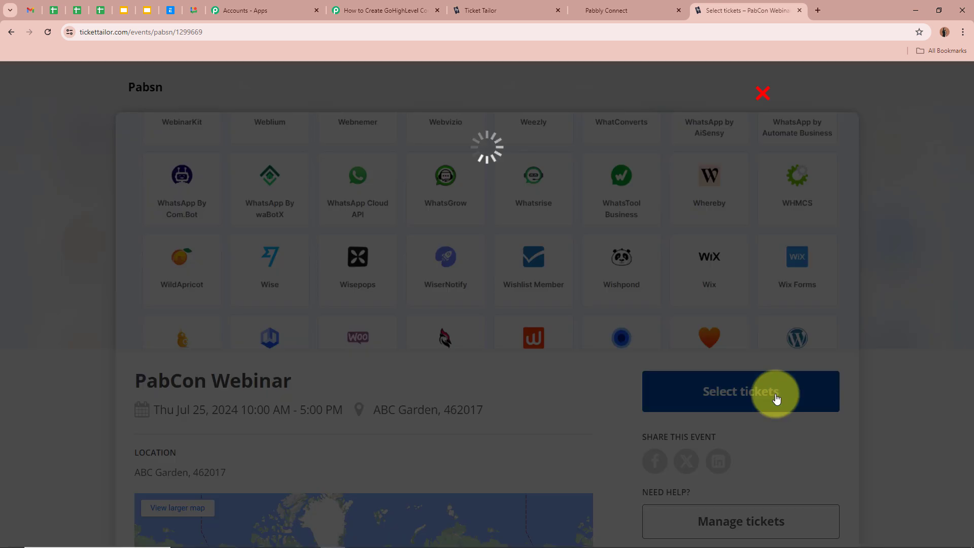
click(684, 244)
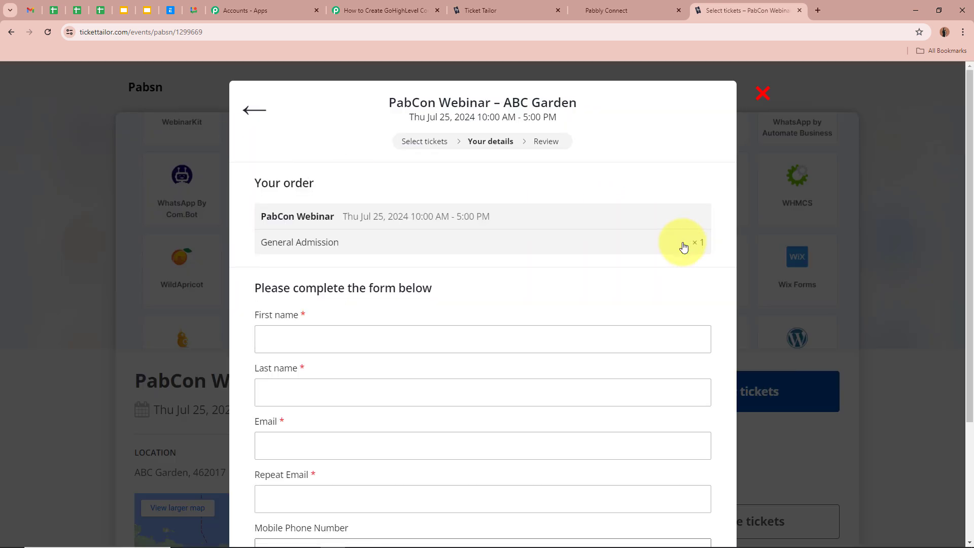
scroll(683, 247, down, 3)
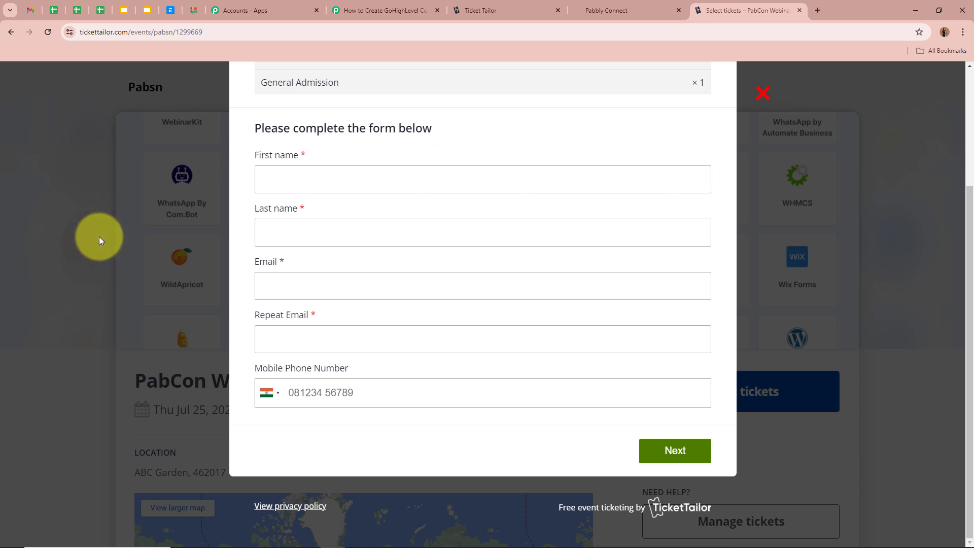
- Enter the attendee's first name, last name and email address
click(444, 181)
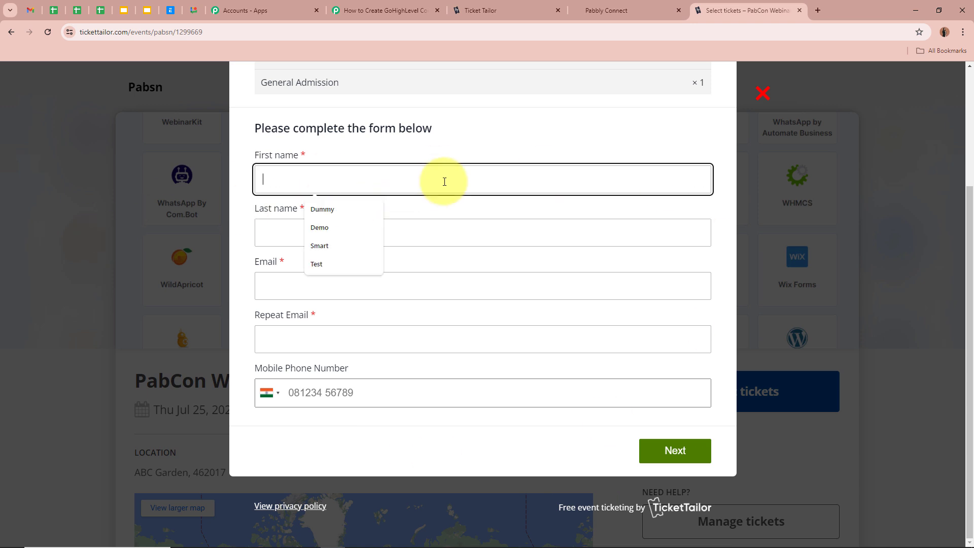
text(T)
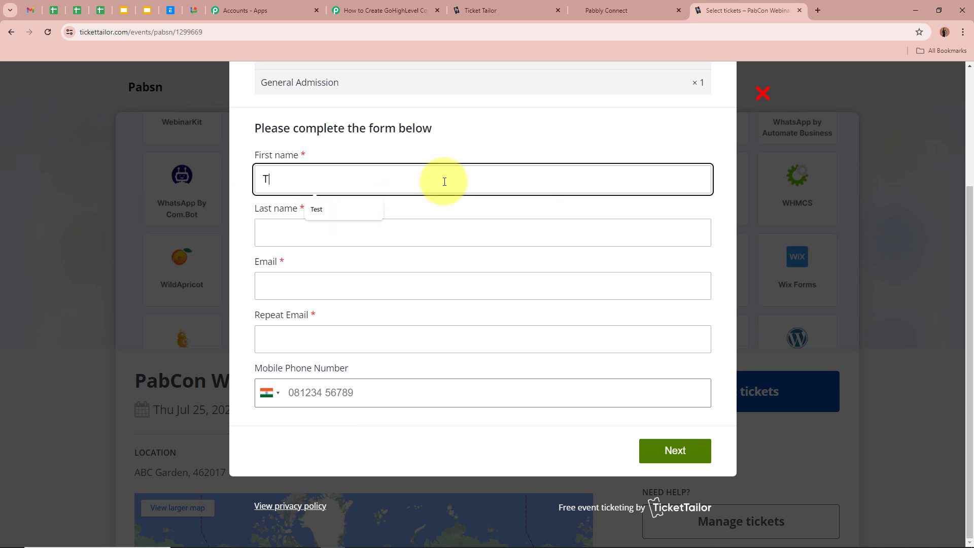
text(est)
click(438, 225)
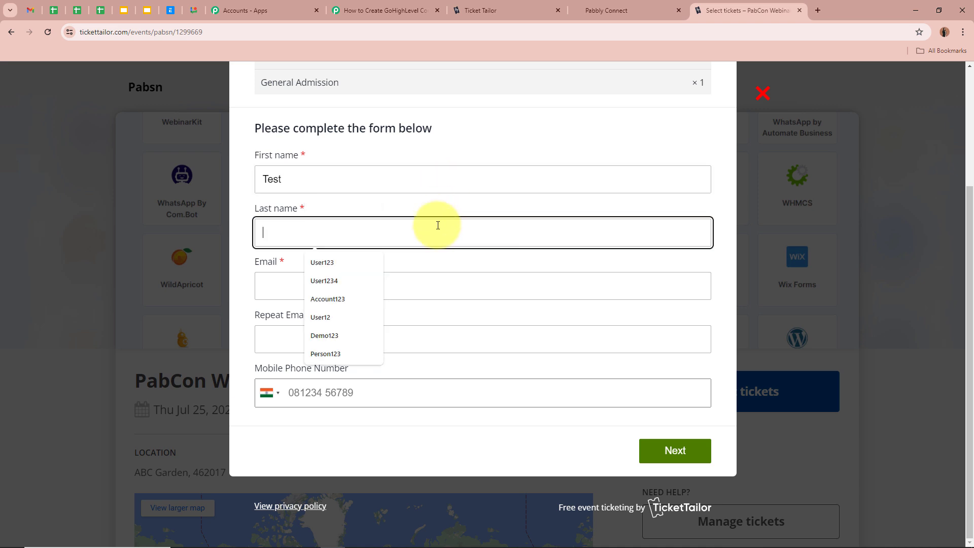
text(Person45)
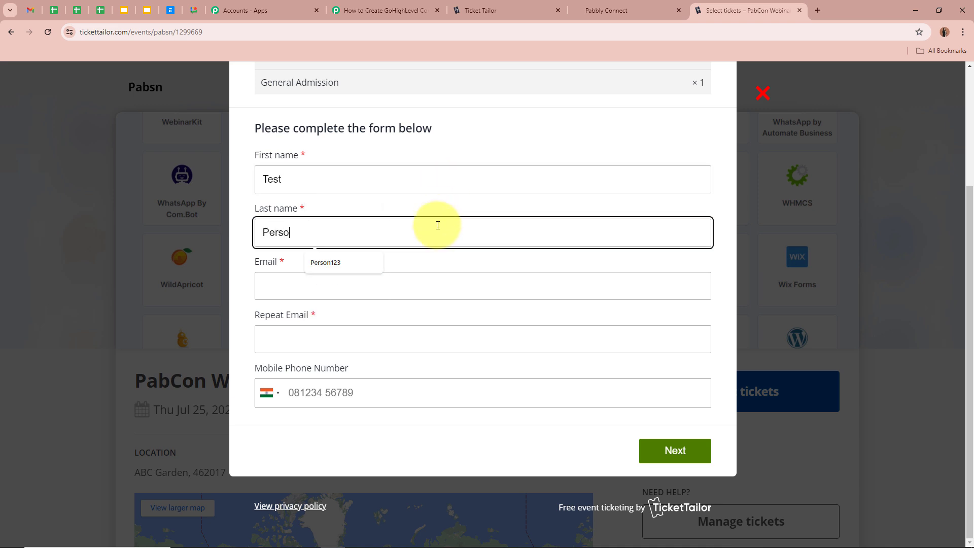
click(361, 298)
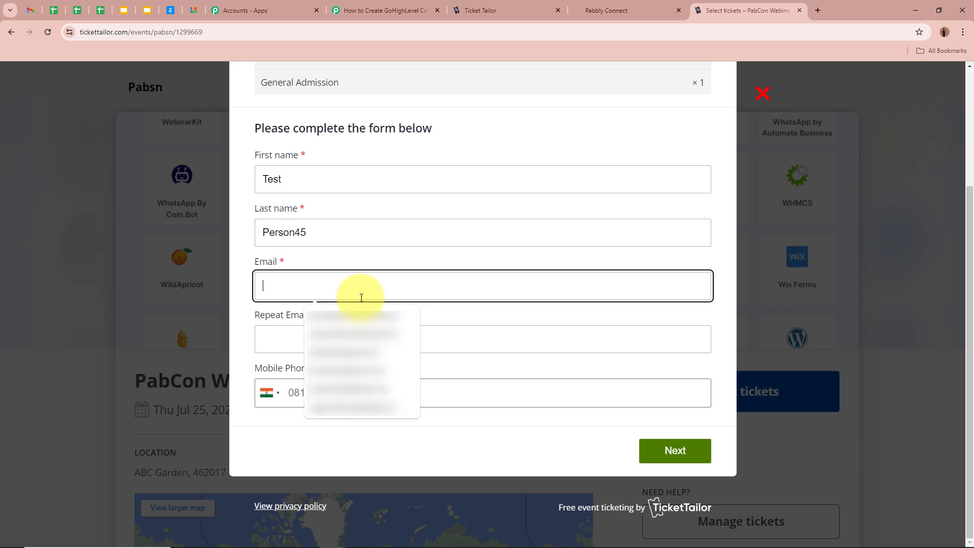
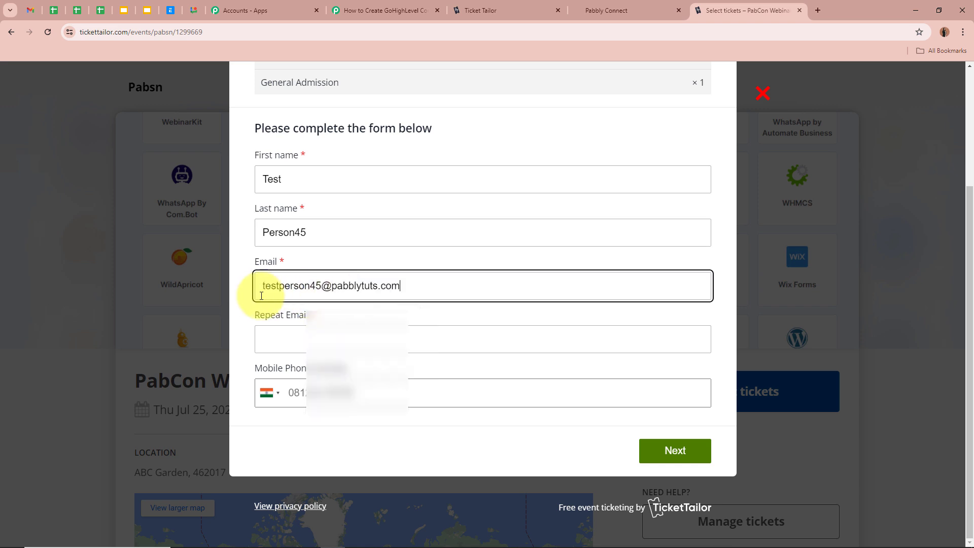
click(302, 345)
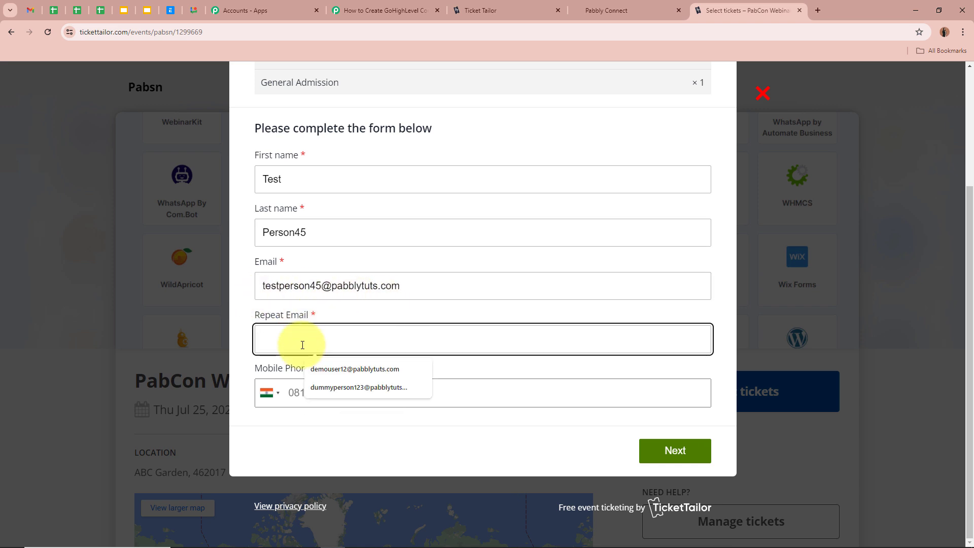
- Copy the email into Repeat Email, add a mobile phone number and submit the order
drag(428, 282, 208, 282)
key(ctrl+c)
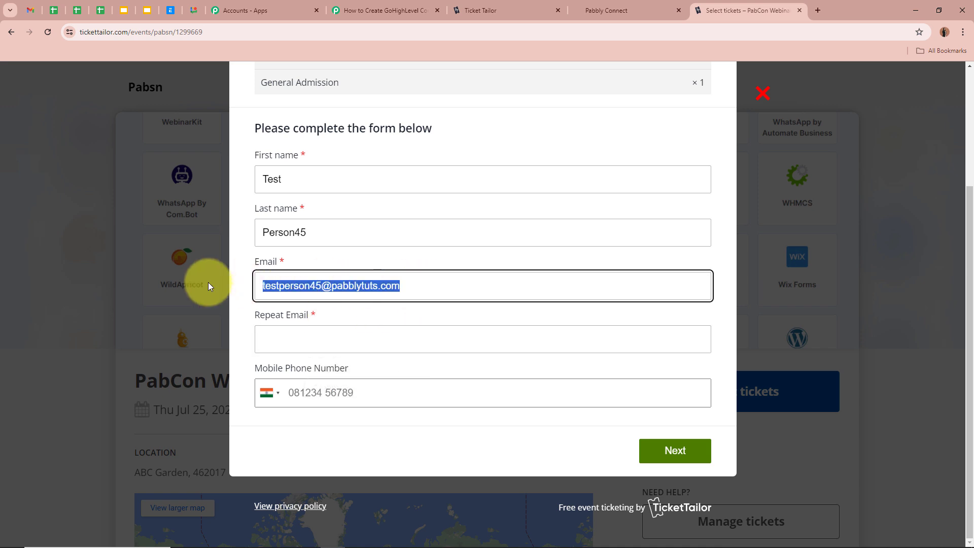
click(389, 348)
key(ctrl+v)
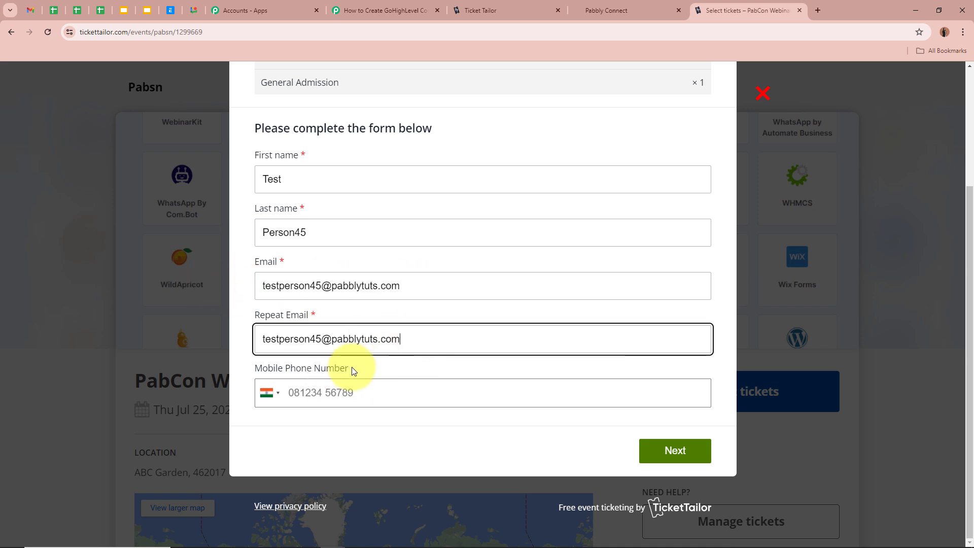
click(419, 393)
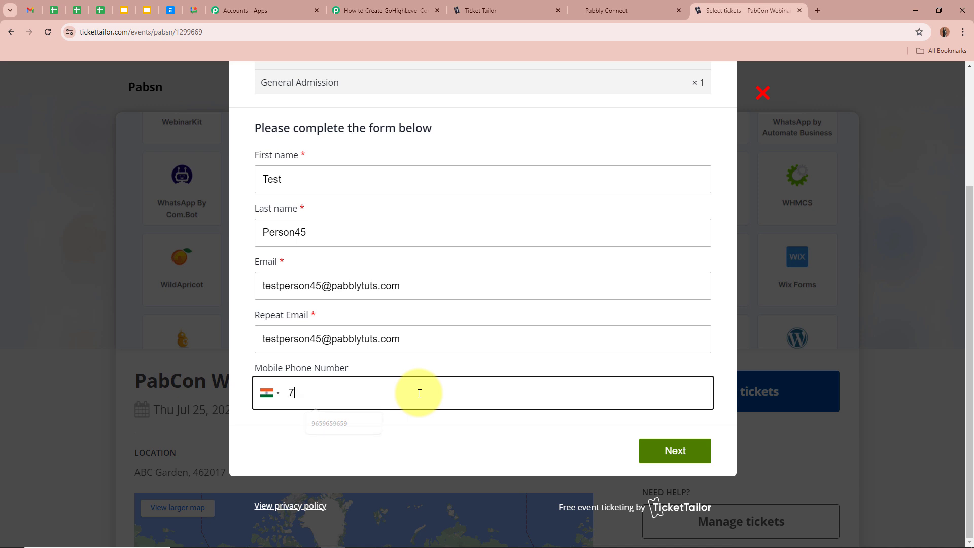
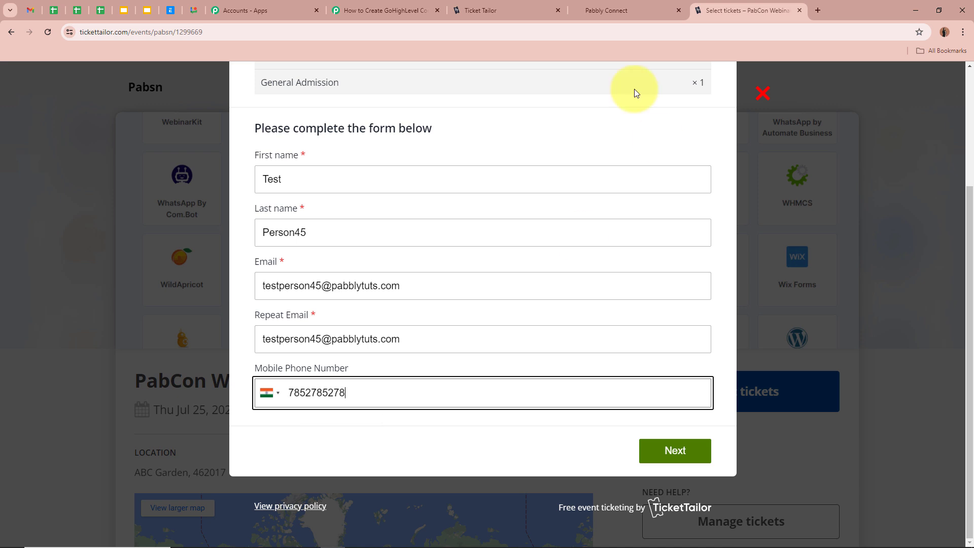
click(674, 451)
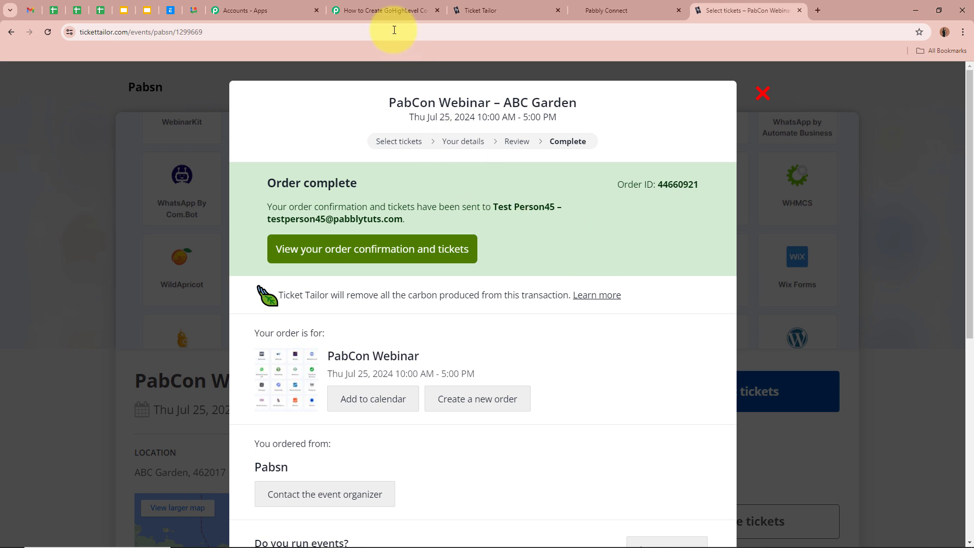
- Review the trigger's Response A for the test order's buyer name, email and phone
click(386, 10)
scroll(203, 254, down, 3)
scroll(208, 333, down, 7)
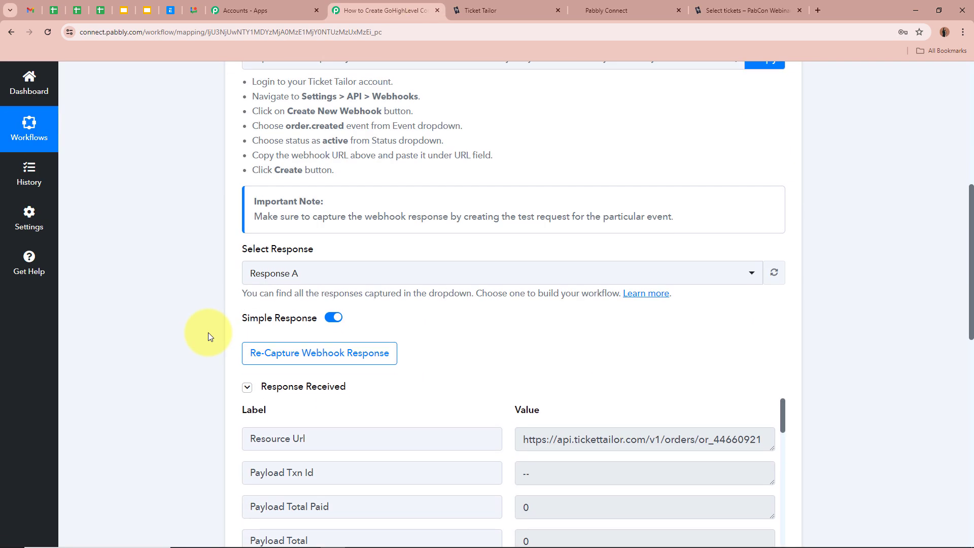
scroll(208, 282, down, 2)
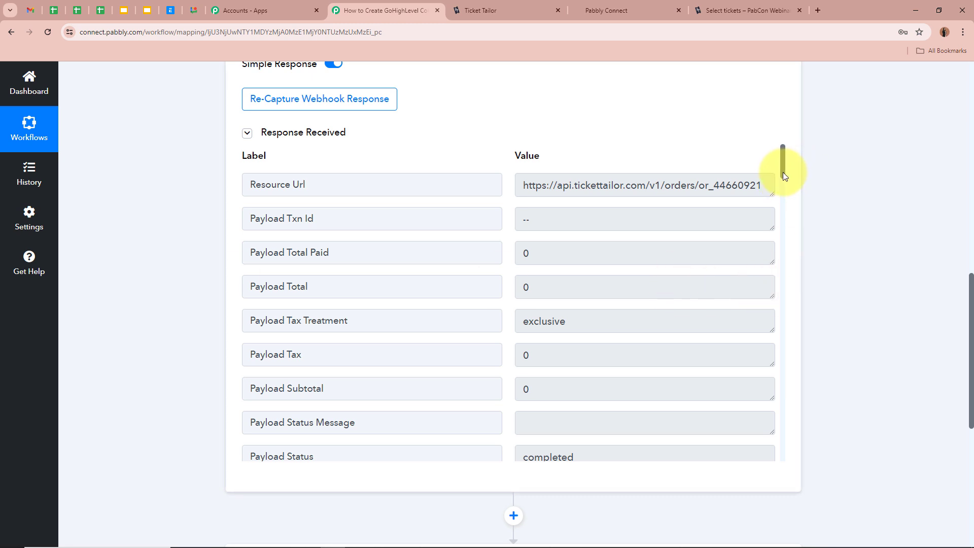
drag(785, 173, 783, 315)
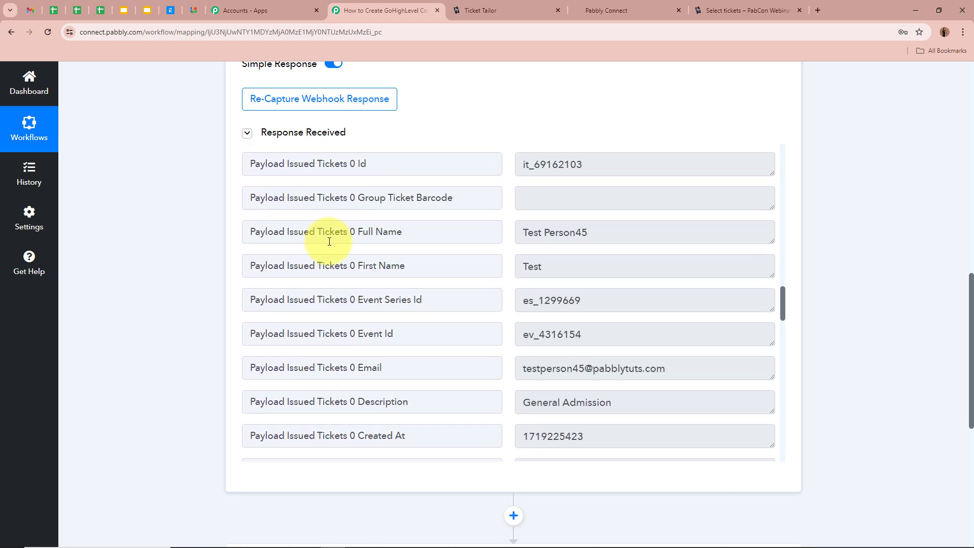
scroll(584, 233, down, 2)
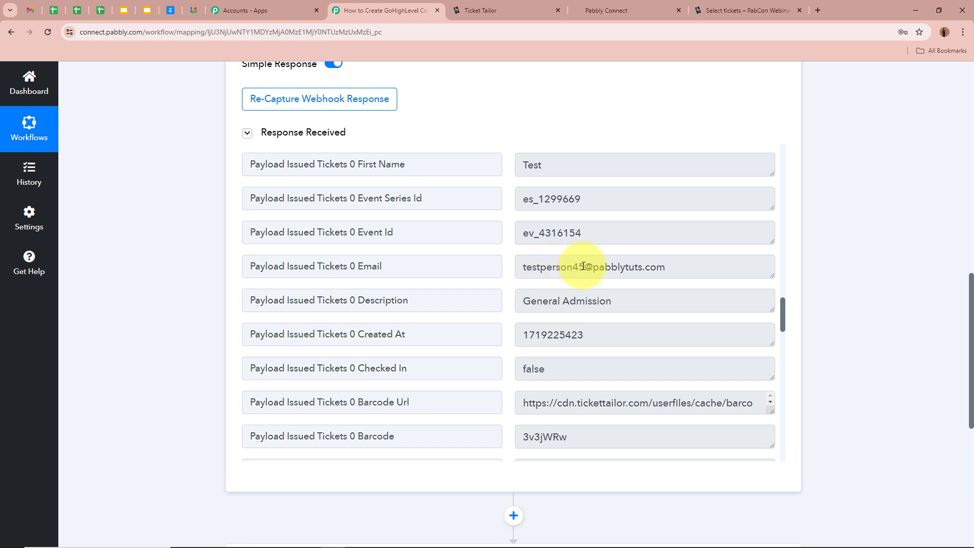
scroll(657, 266, down, 2)
scroll(660, 267, down, 10)
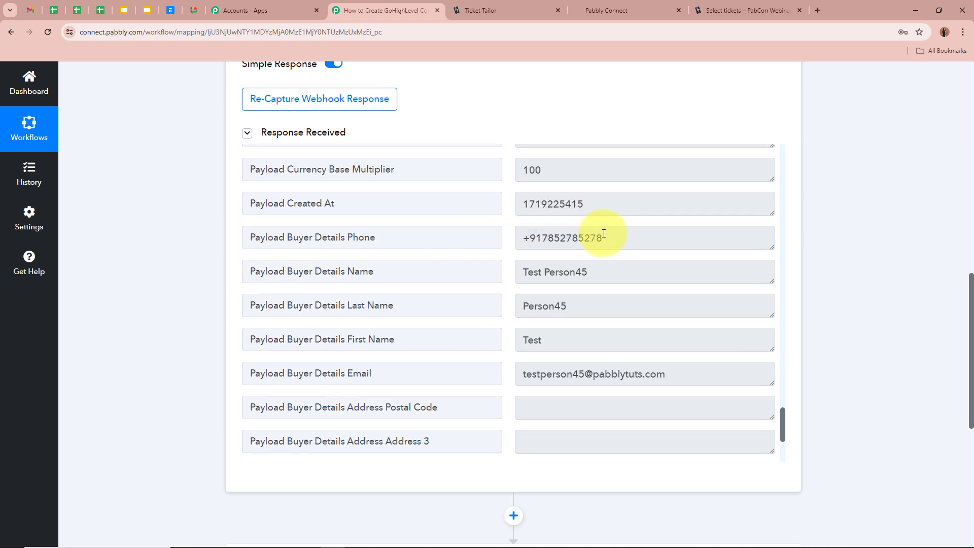
scroll(670, 263, up, 5)
scroll(843, 297, up, 5)
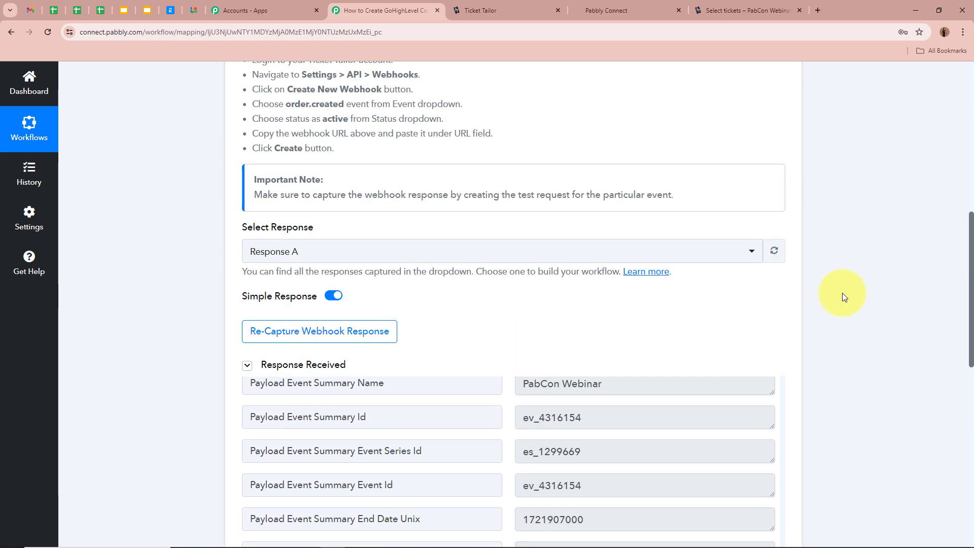
scroll(843, 297, up, 8)
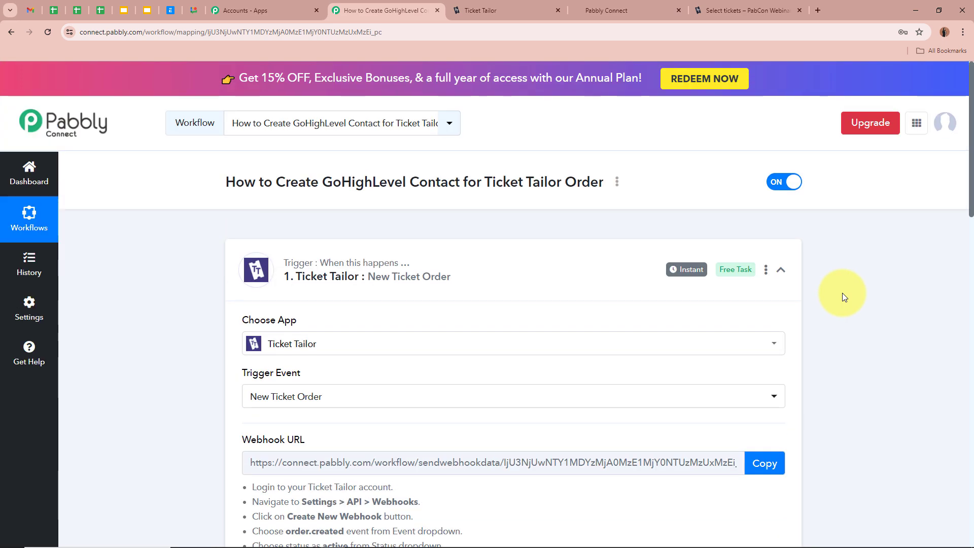
- Set the action step's app to LeadConnector V2
click(782, 269)
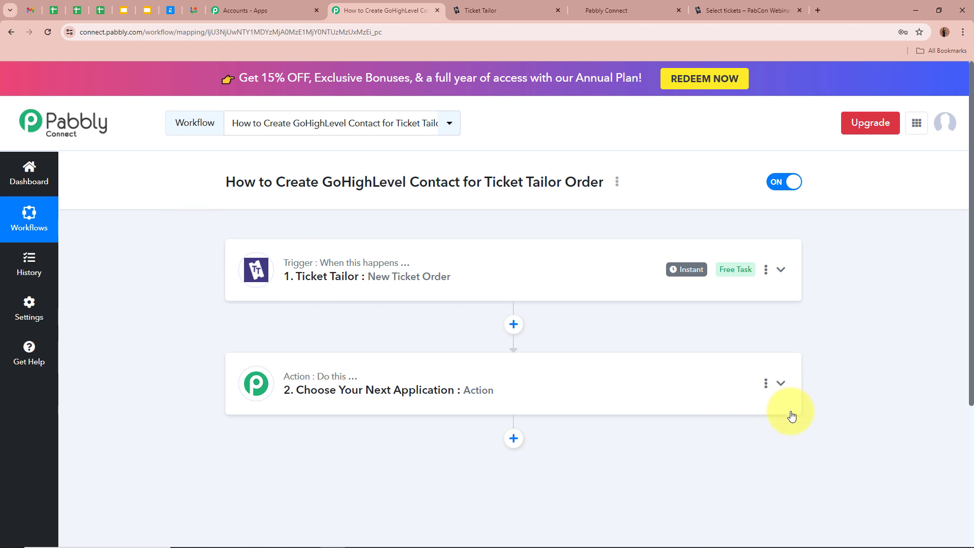
click(781, 384)
scroll(511, 406, down, 4)
click(439, 280)
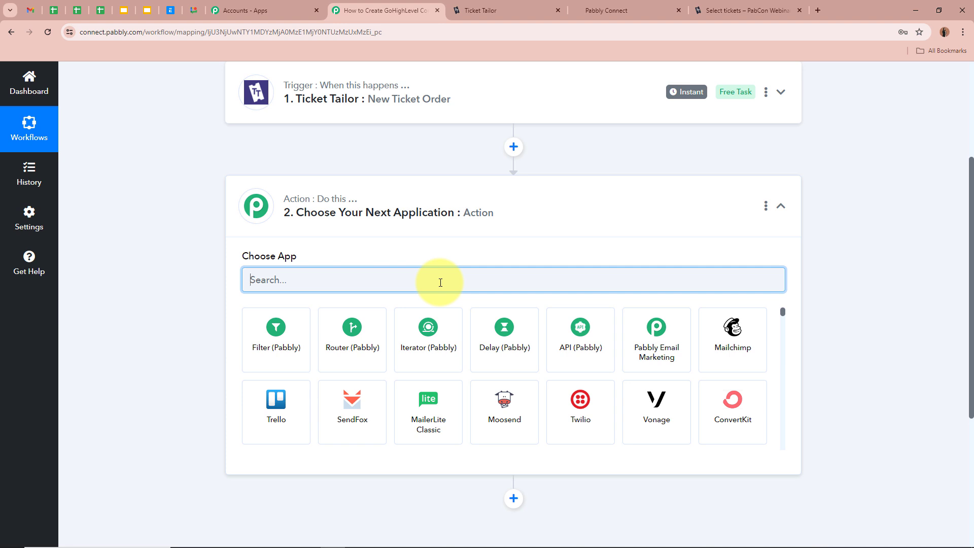
text(Lead)
click(658, 340)
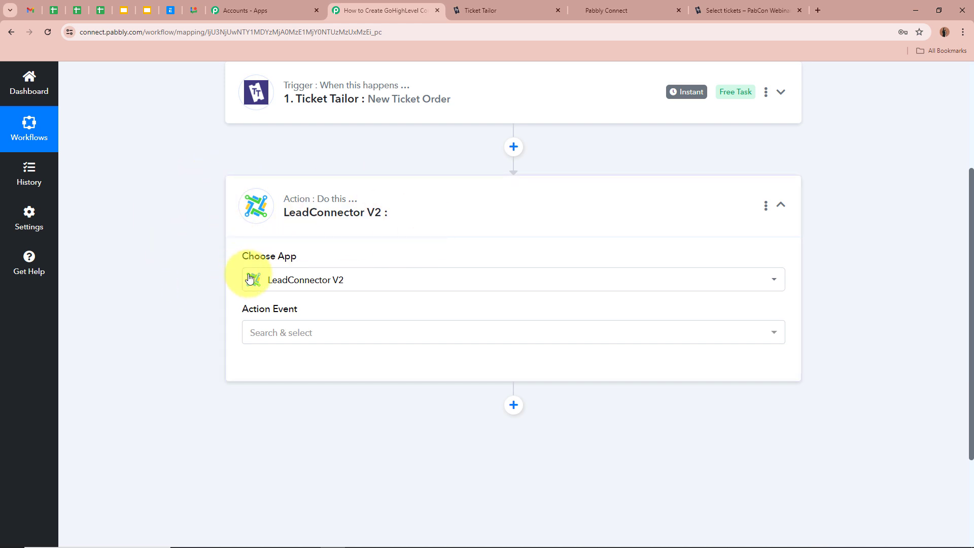
- Choose Create Contact as the LeadConnector V2 action event
scroll(140, 319, down, 1)
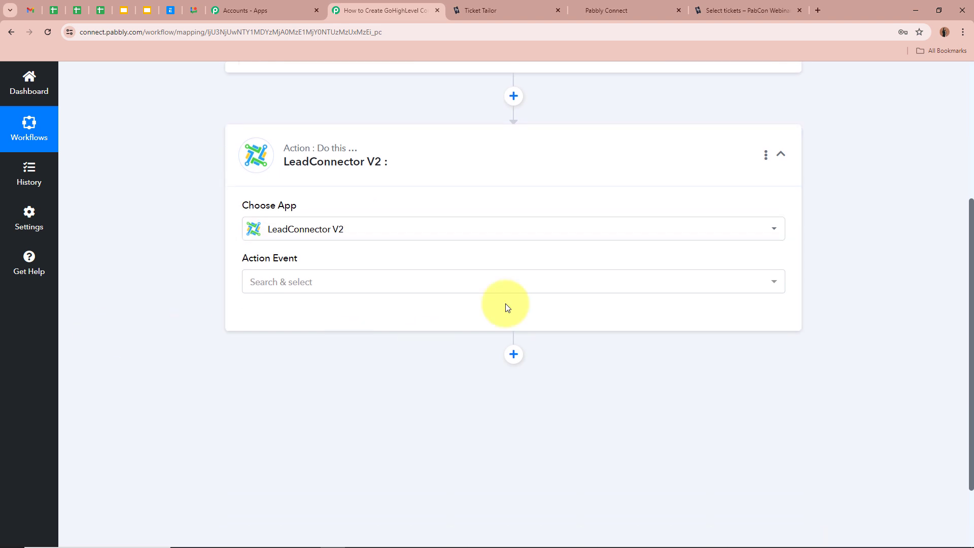
click(308, 282)
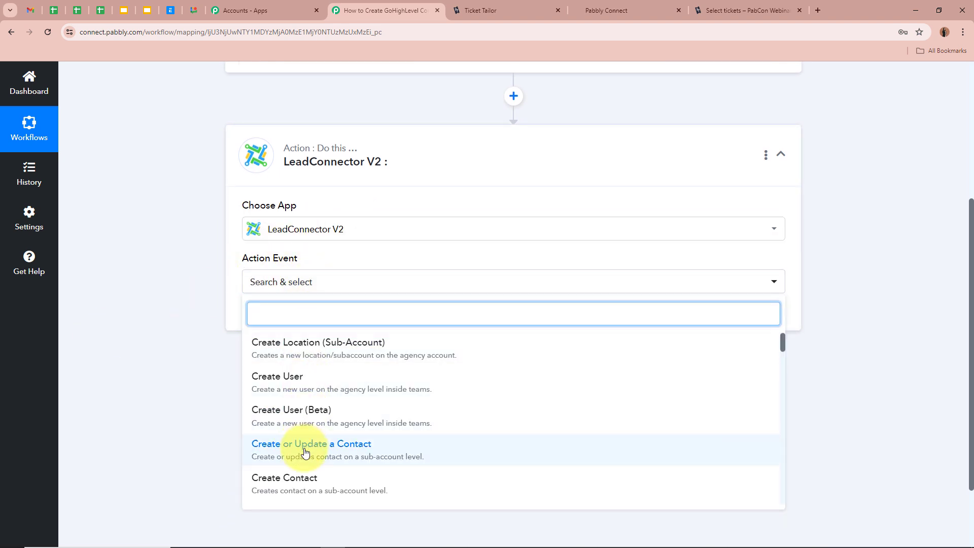
click(304, 482)
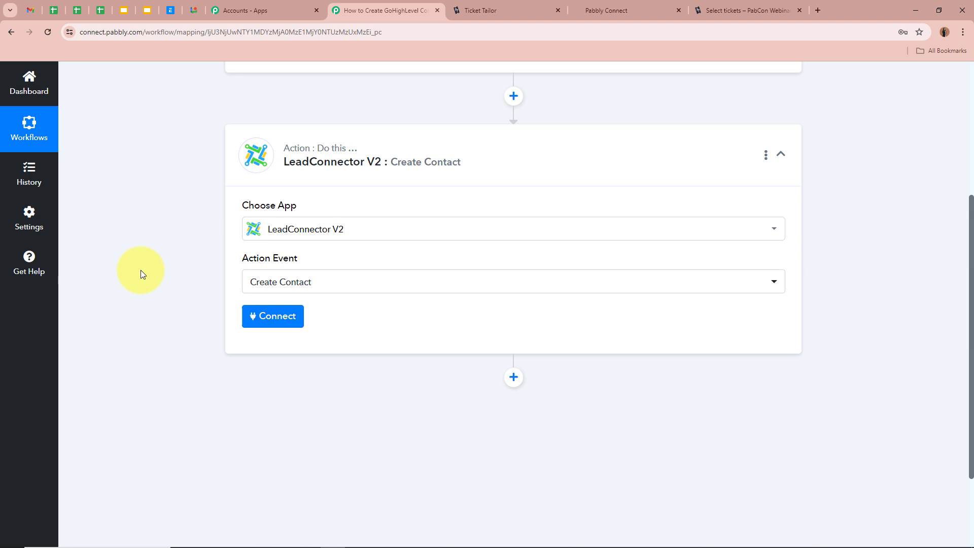
scroll(141, 270, up, 3)
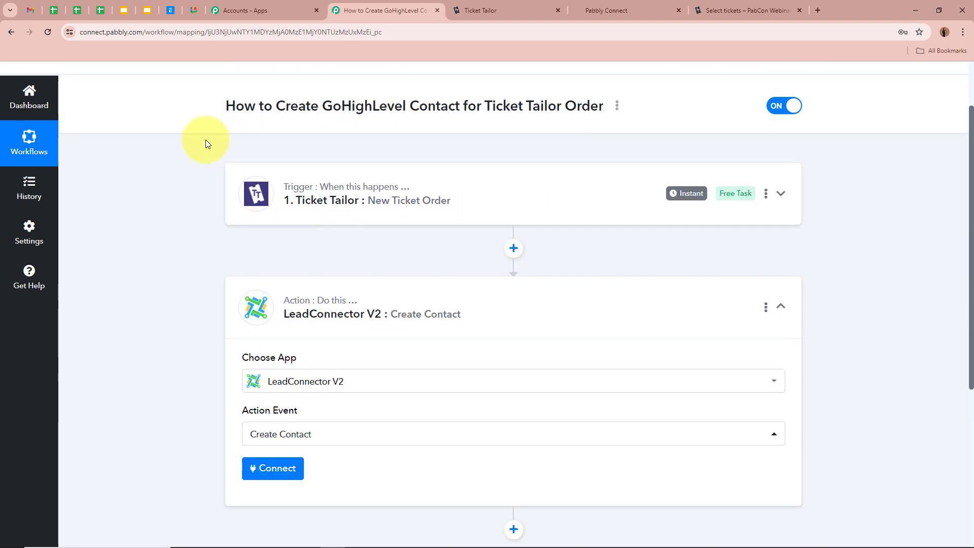
scroll(176, 227, down, 2)
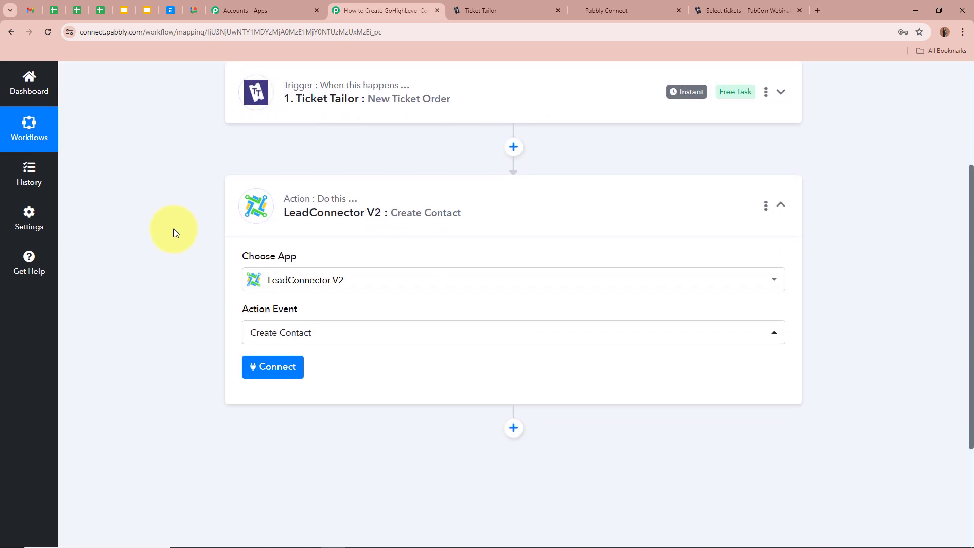
scroll(170, 287, down, 1)
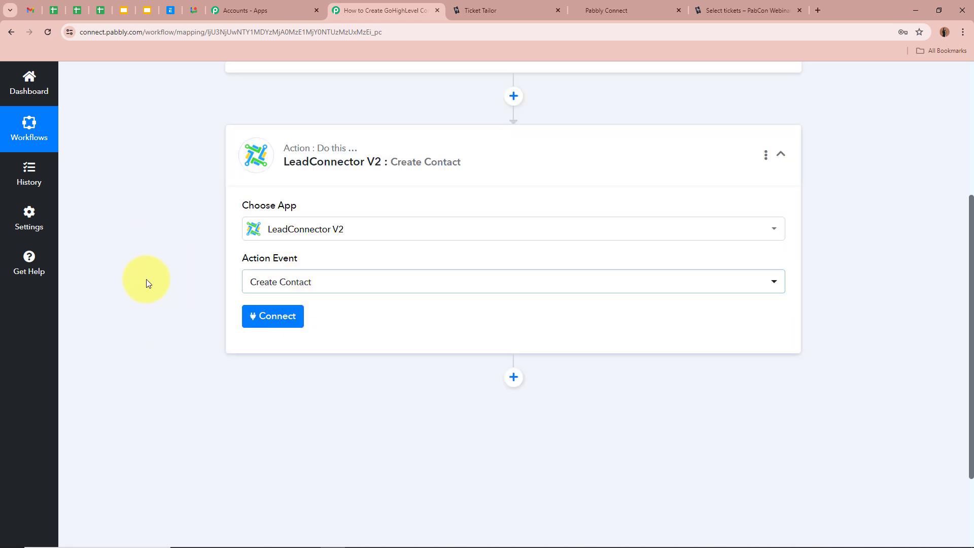
- Add and authorise a new LeadConnector V2 connection for the action
click(259, 314)
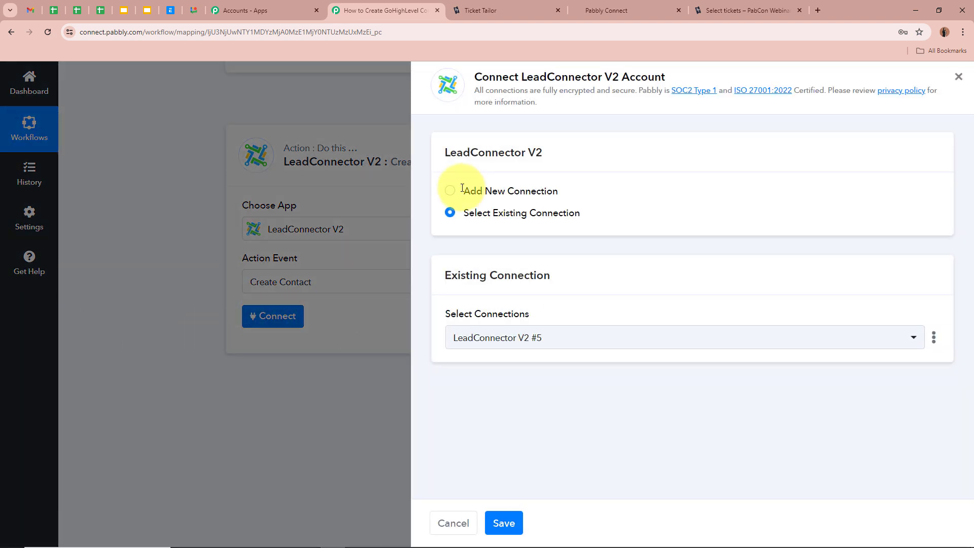
click(450, 191)
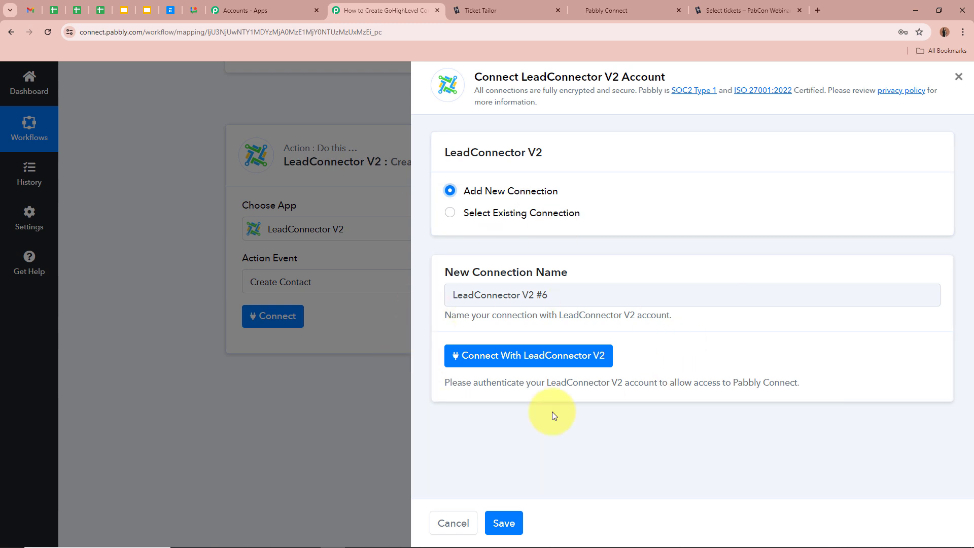
click(506, 351)
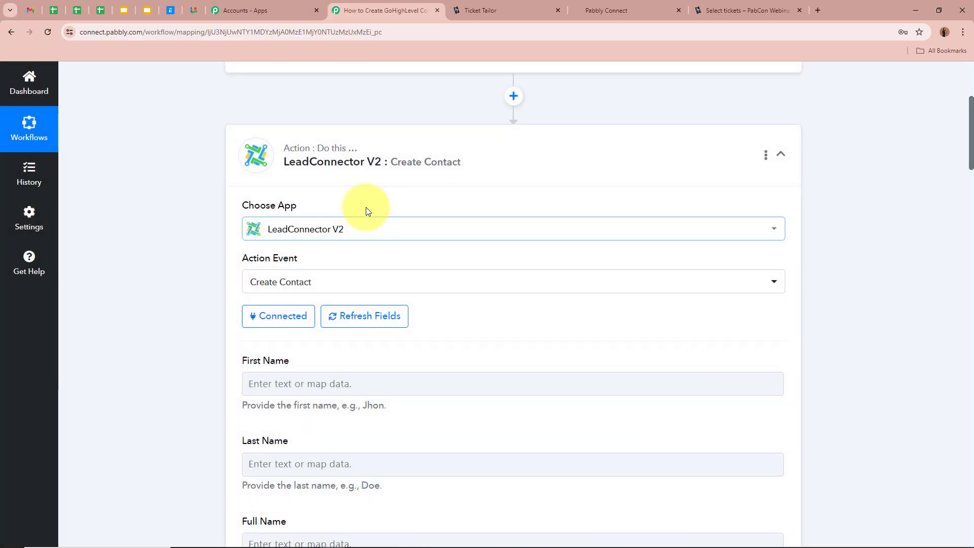
- Open the Insert Data from Previous Step dropdown on the Create Contact First Name field
scroll(163, 268, down, 3)
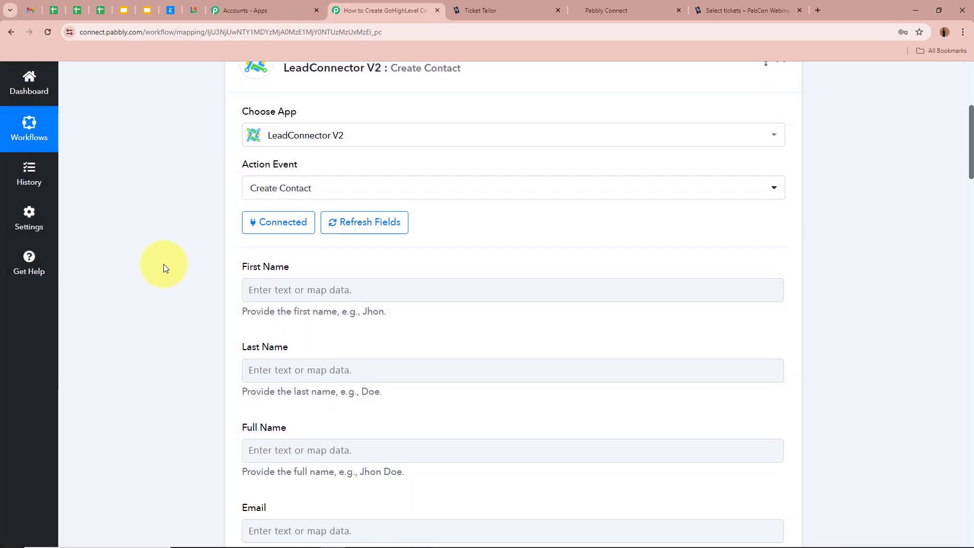
scroll(163, 268, down, 1)
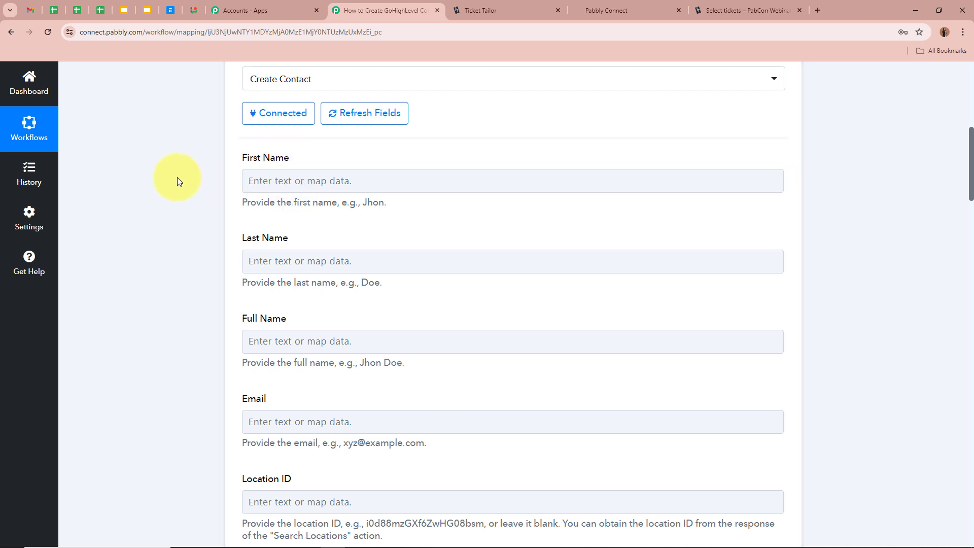
scroll(189, 221, up, 8)
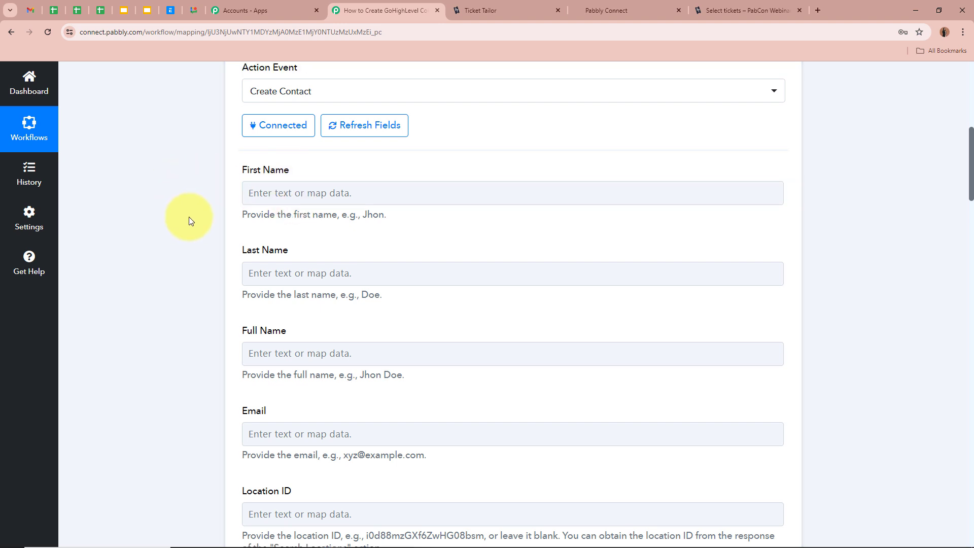
scroll(181, 264, down, 7)
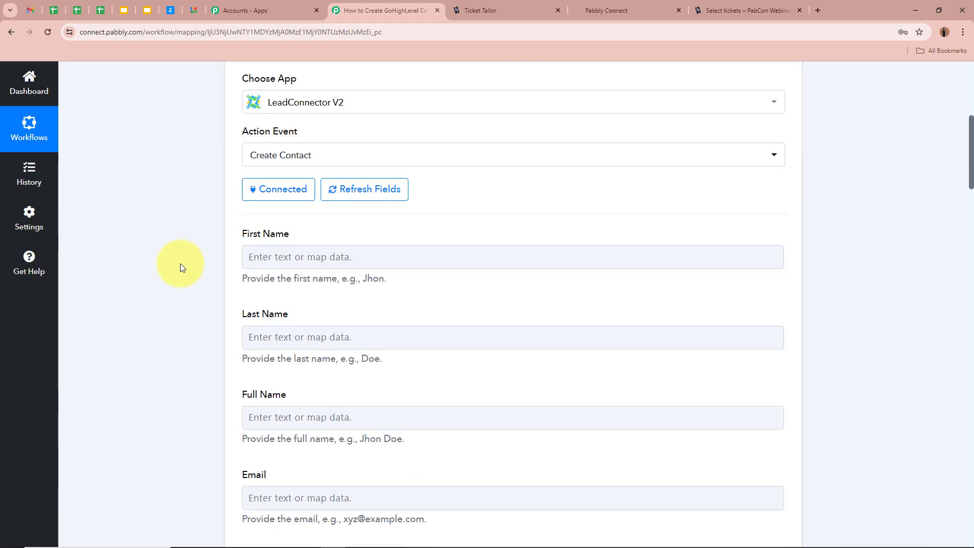
scroll(183, 254, down, 1)
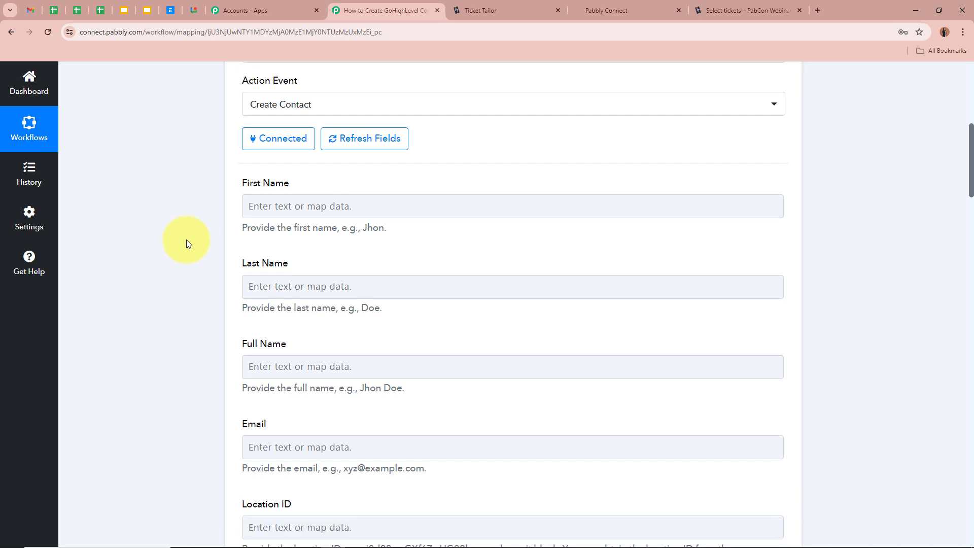
click(261, 204)
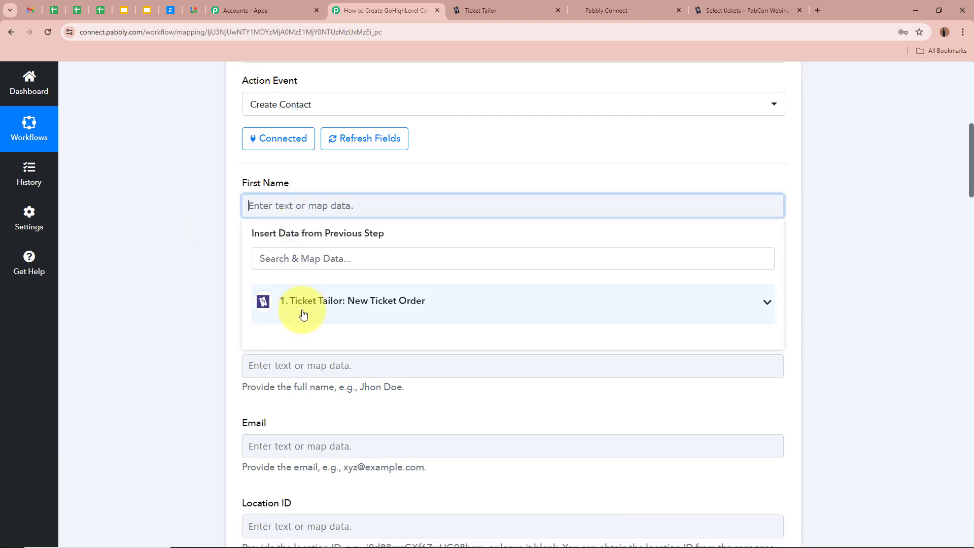
- Map the Ticket Tailor ticket's first name into the First Name field
scroll(421, 305, up, 8)
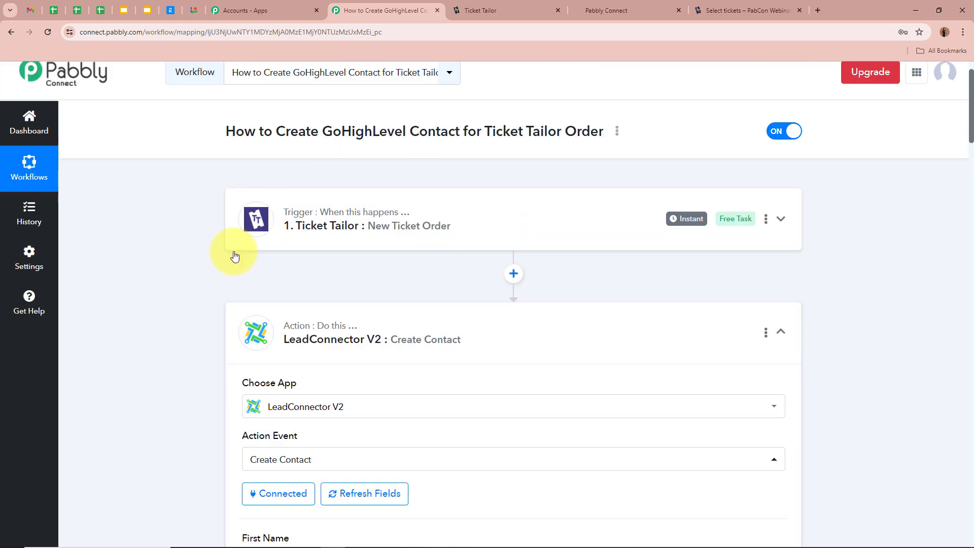
scroll(147, 259, down, 8)
click(754, 302)
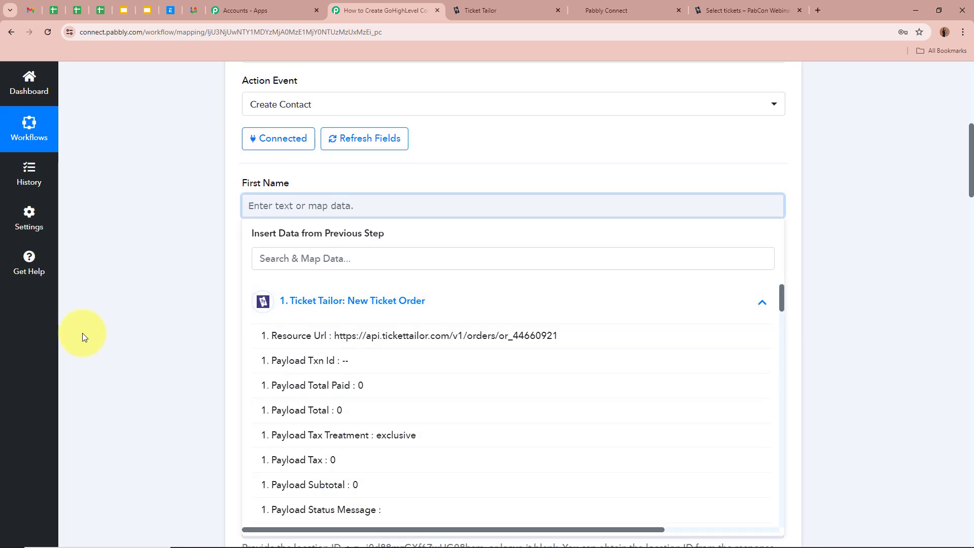
click(331, 256)
text(First)
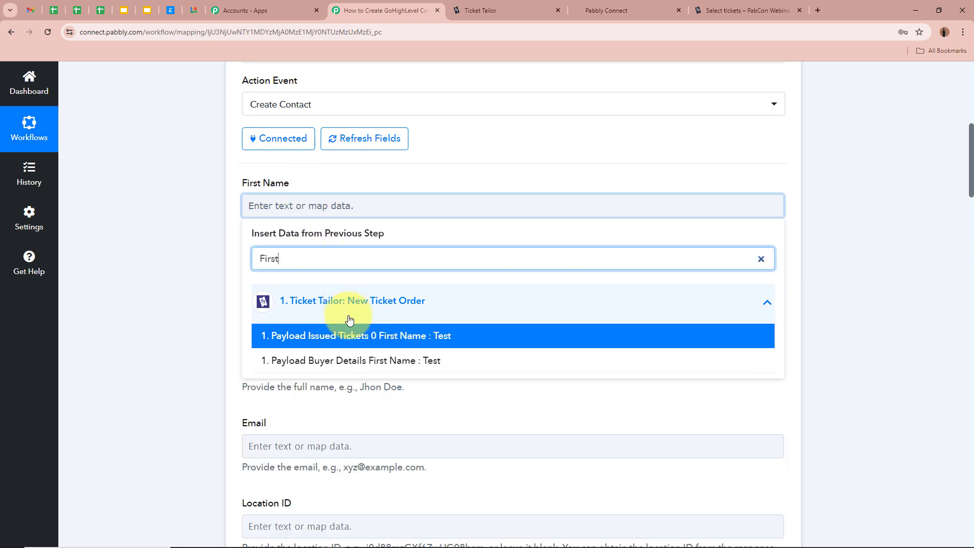
click(351, 340)
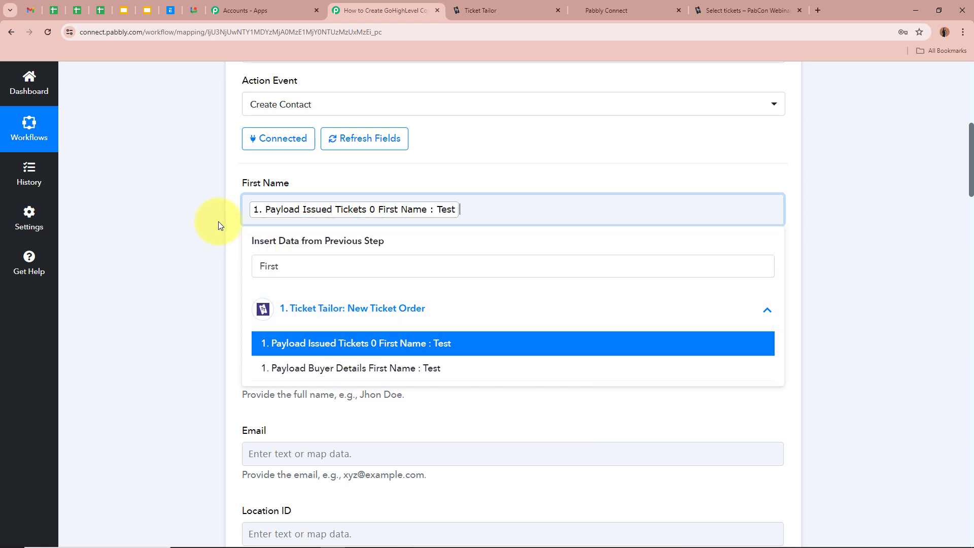
click(201, 210)
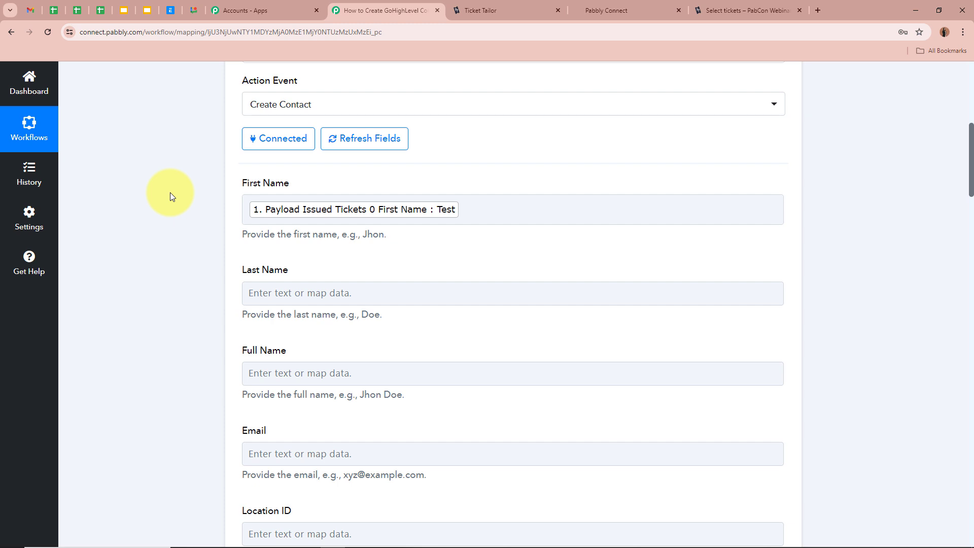
- Map the ticket's last name into the Last Name field
scroll(169, 193, up, 8)
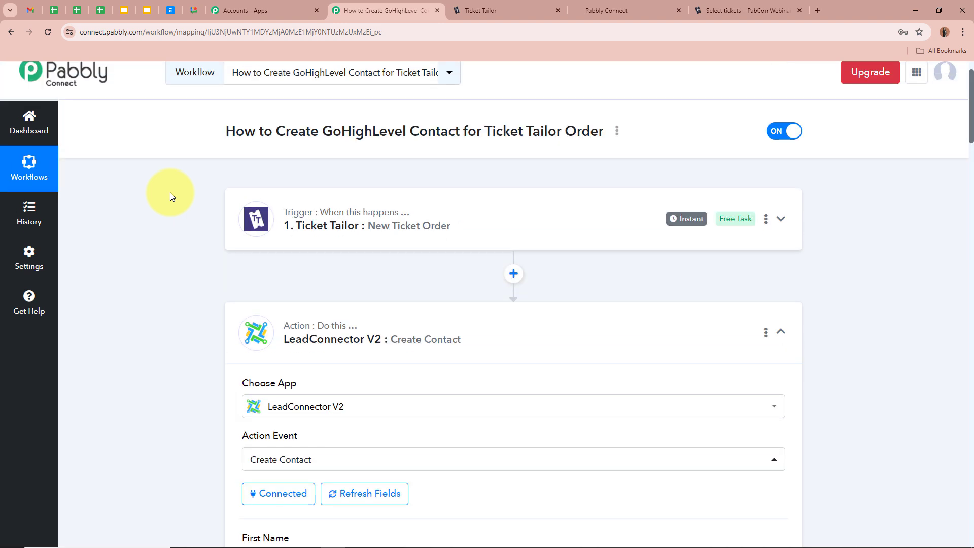
scroll(123, 279, down, 7)
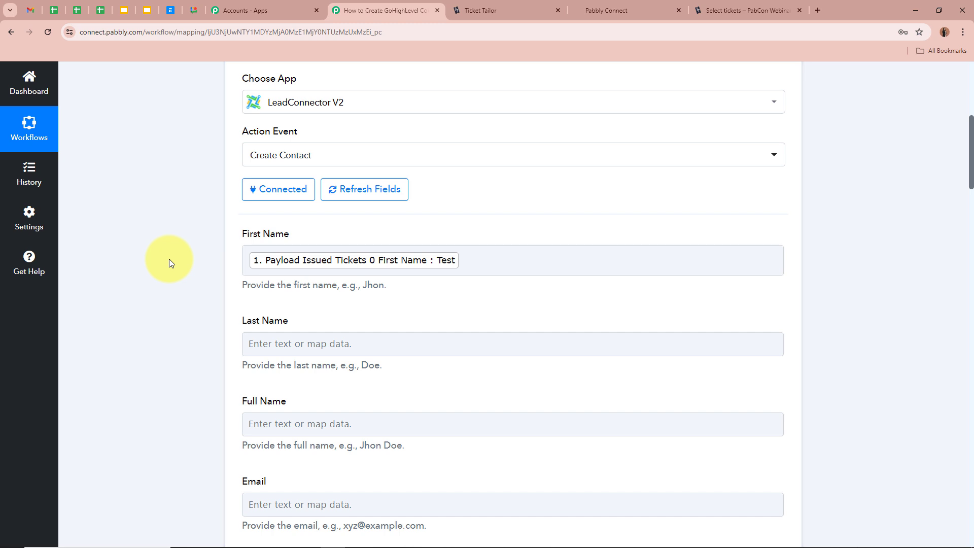
scroll(170, 262, down, 1)
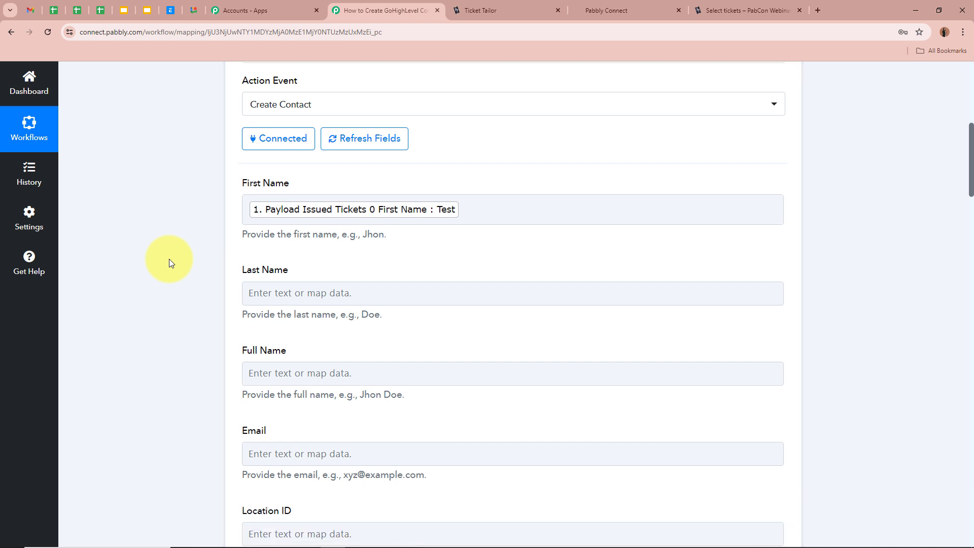
scroll(169, 258, down, 1)
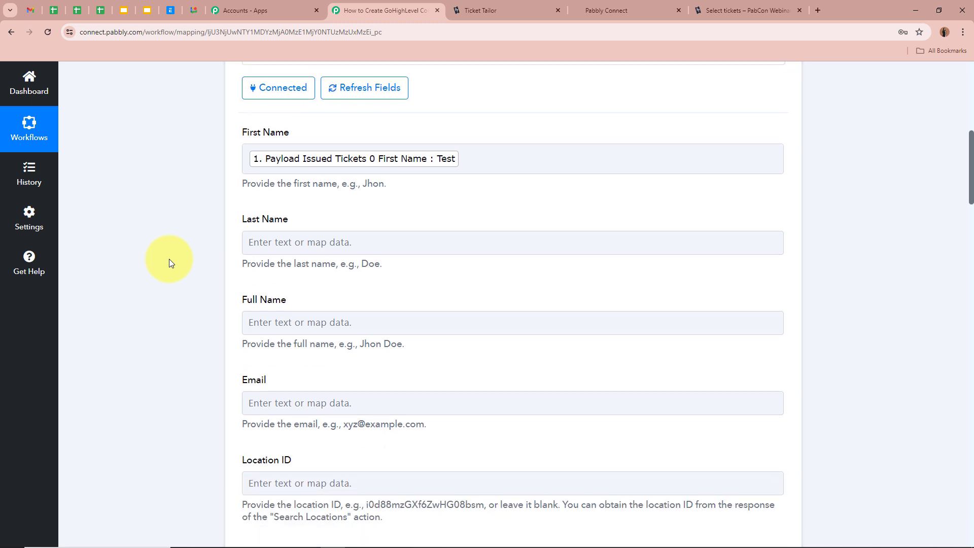
click(290, 245)
click(330, 303)
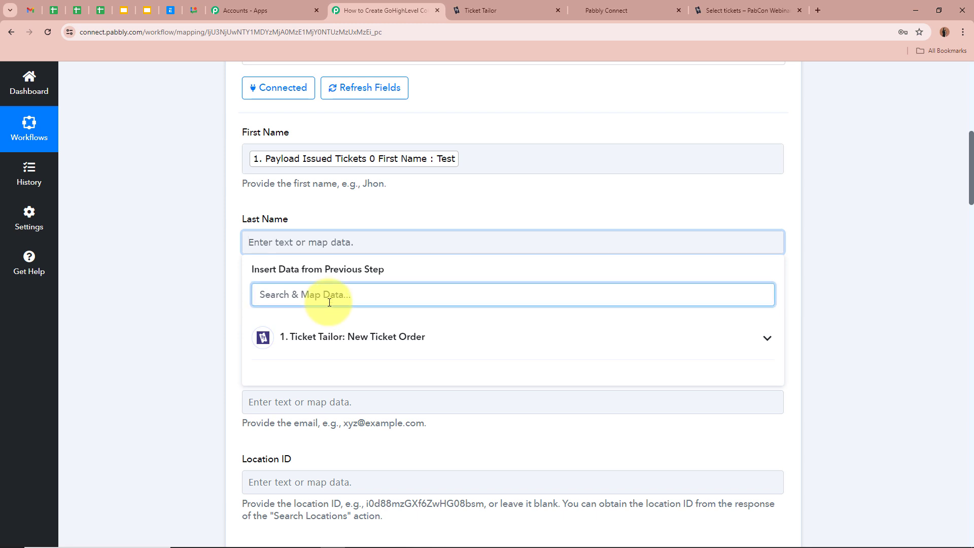
text(Last)
key(Return)
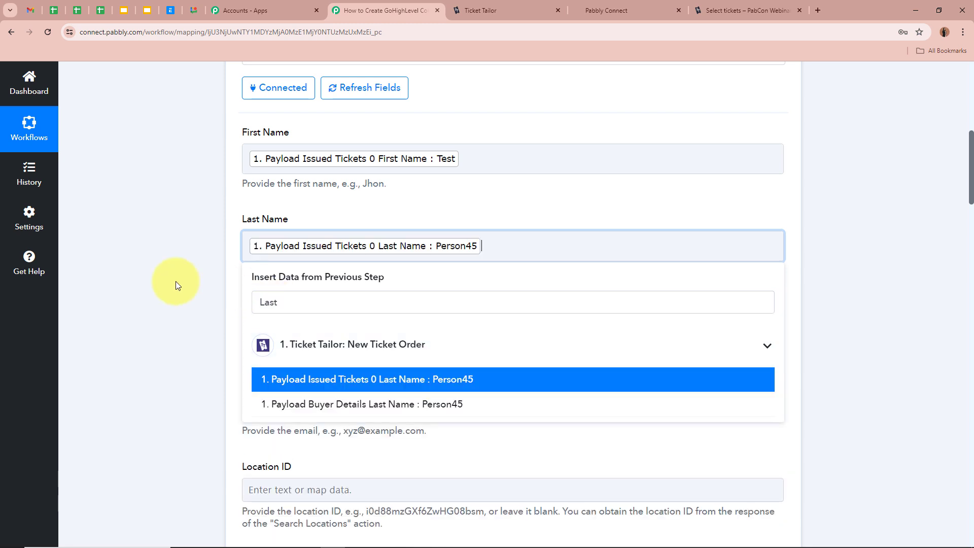
click(175, 281)
- Map the ticket's full name into the Full Name field
scroll(175, 281, down, 2)
click(272, 233)
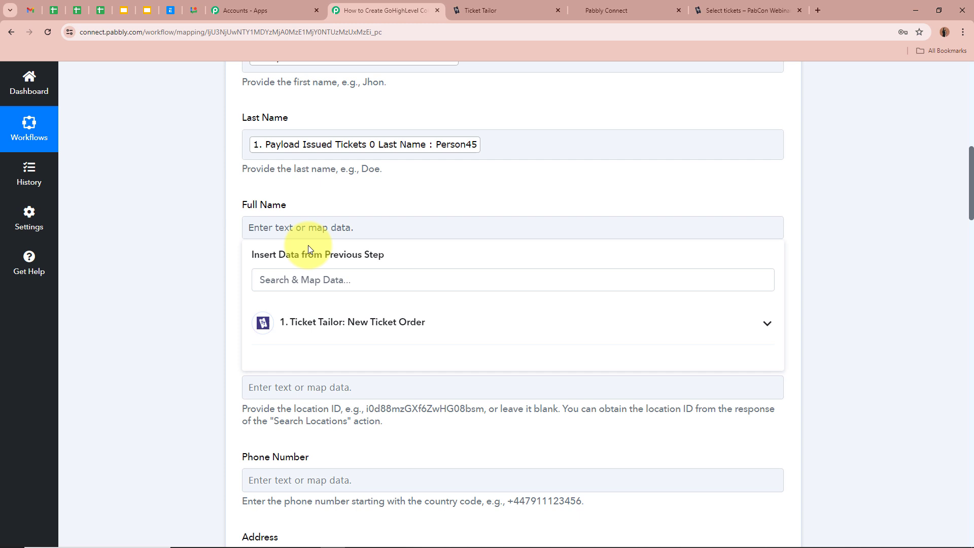
click(347, 284)
text(Fi)
key(BackSpace)
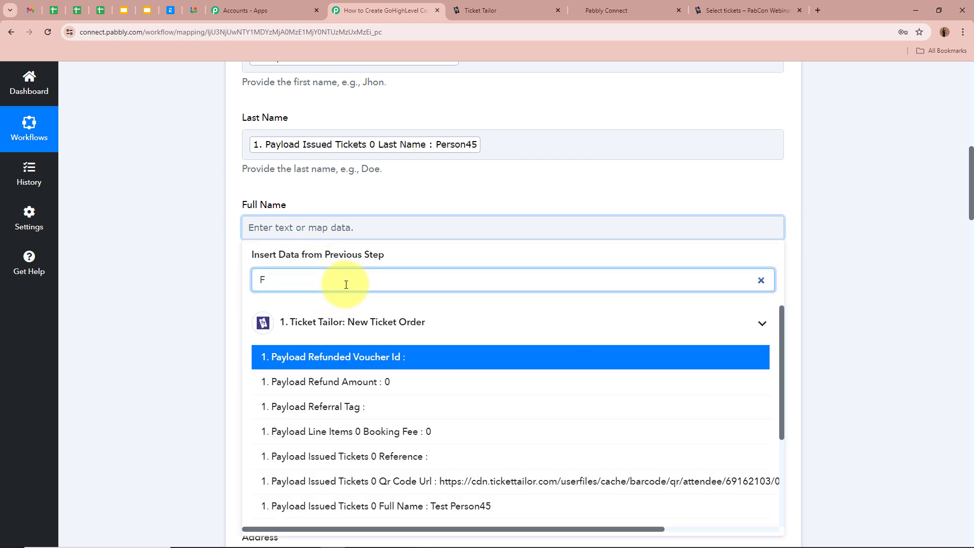
text(ull)
key(Return)
click(122, 251)
- Map the ticket's email into the Email field
scroll(124, 251, down, 2)
click(332, 217)
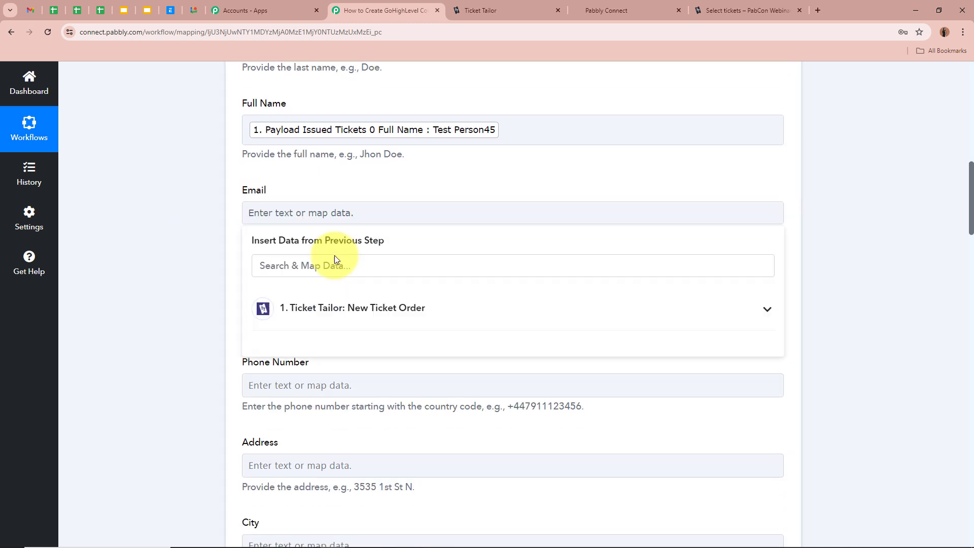
click(348, 265)
text(Ema)
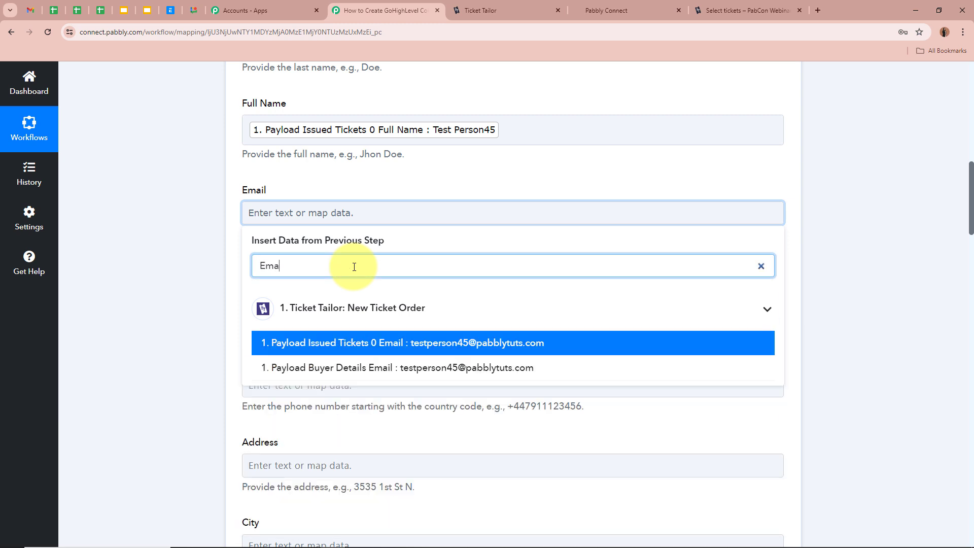
text(il)
click(370, 342)
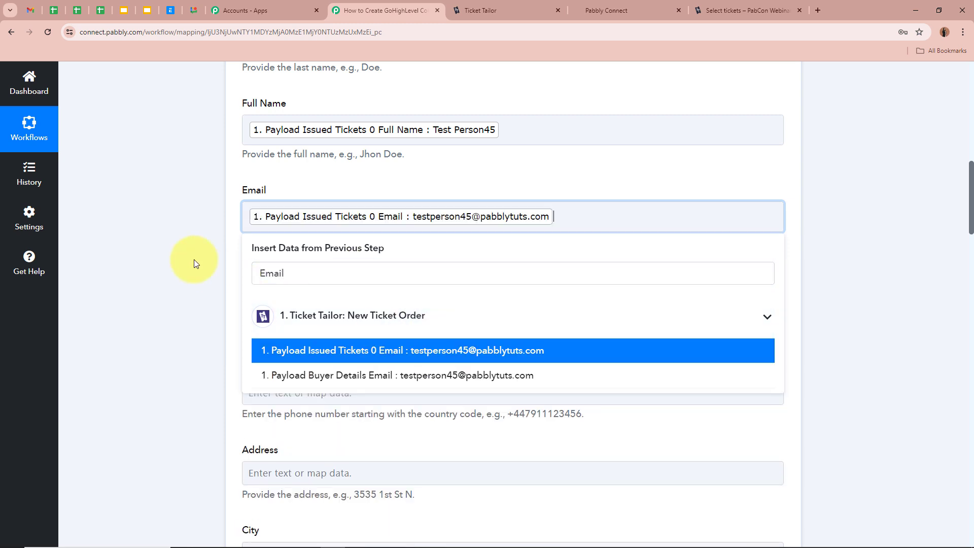
scroll(191, 260, down, 3)
click(189, 257)
- Map the buyer's phone from the order into the Phone Number field
scroll(196, 152, up, 1)
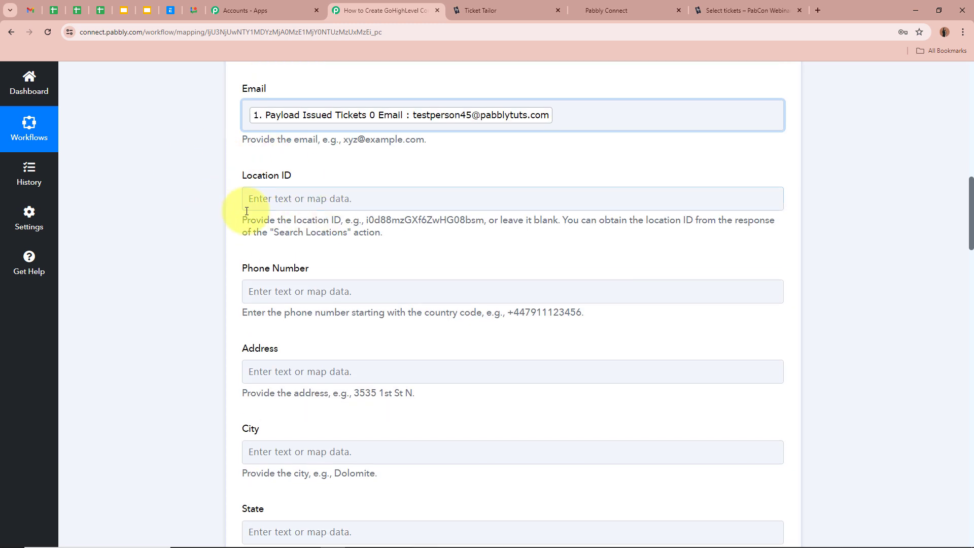
scroll(165, 200, down, 1)
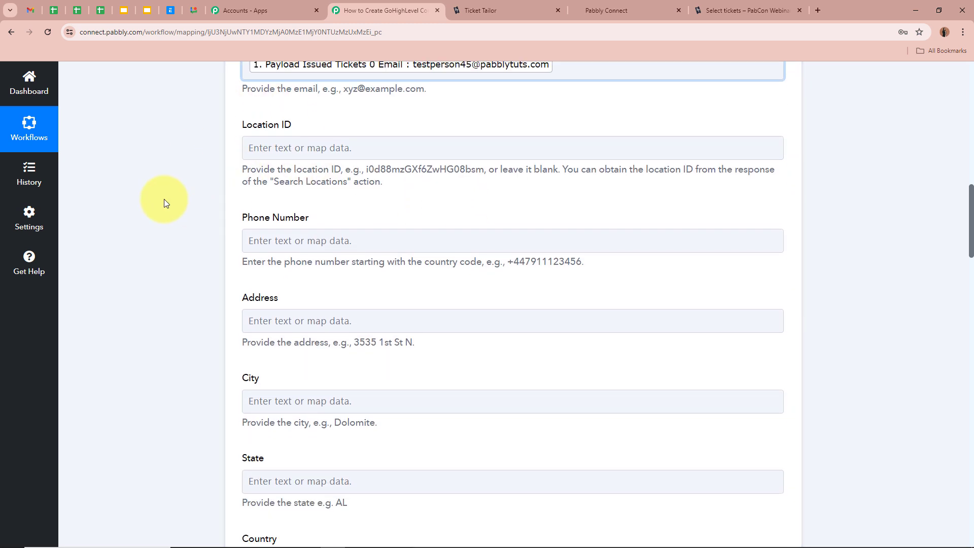
click(363, 240)
click(352, 298)
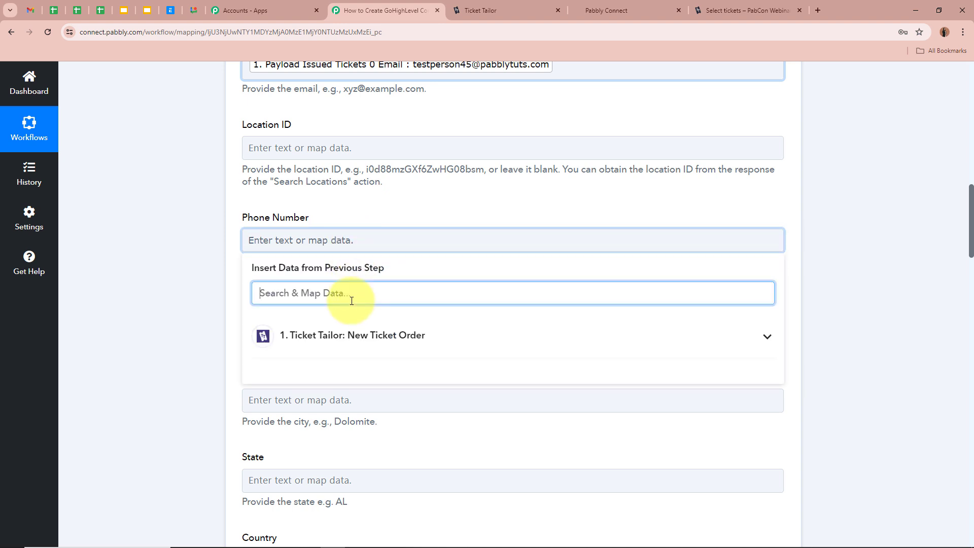
text(Phone)
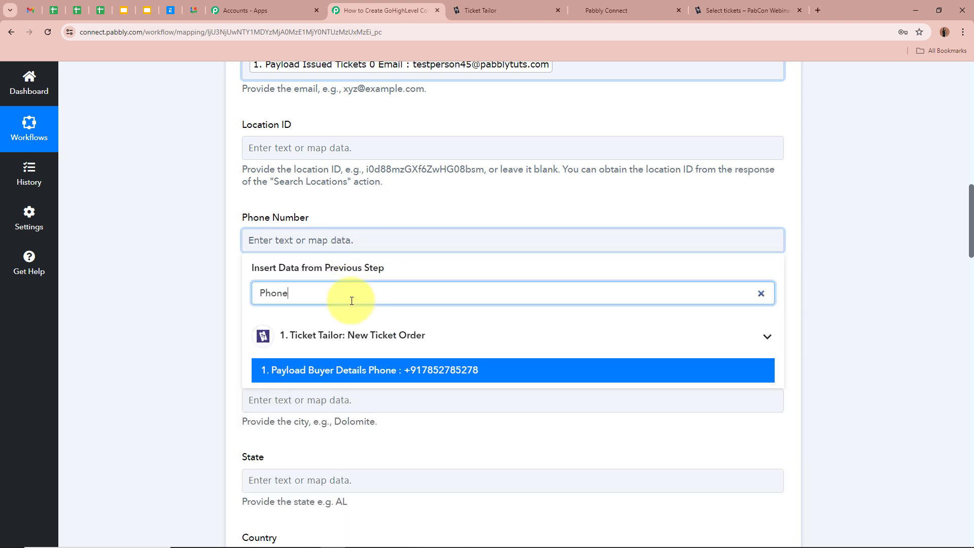
click(381, 370)
- Save the Create Contact action and send a test request to GoHighLevel
scroll(133, 271, down, 2)
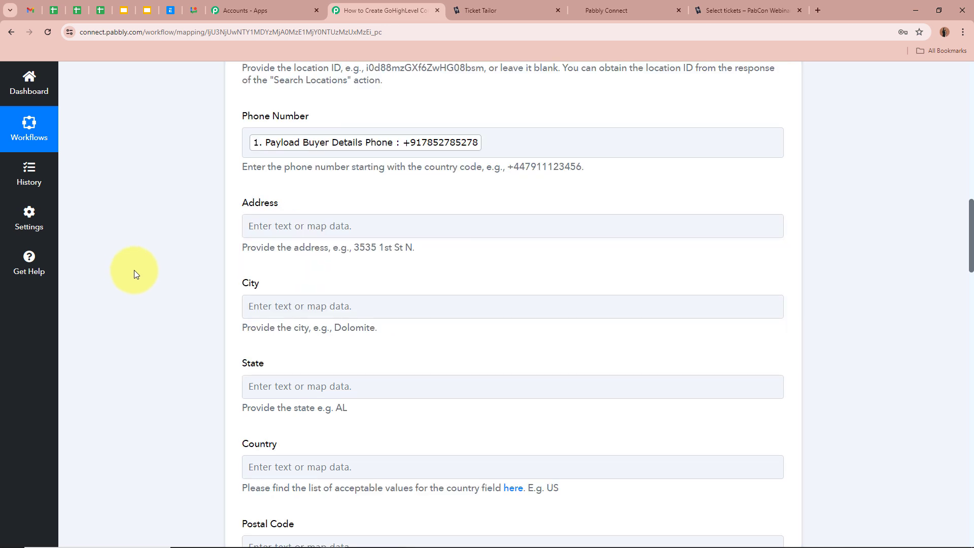
scroll(274, 376, down, 5)
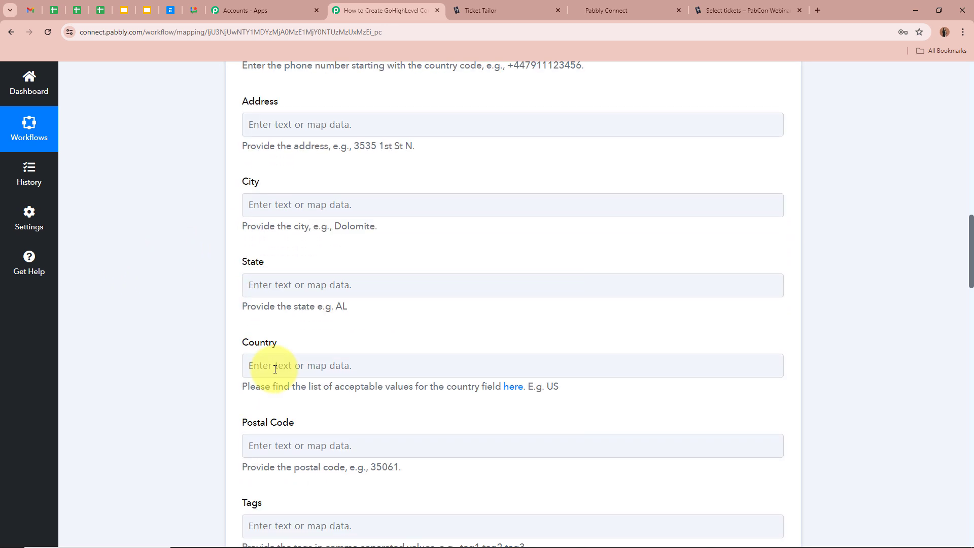
scroll(201, 367, down, 4)
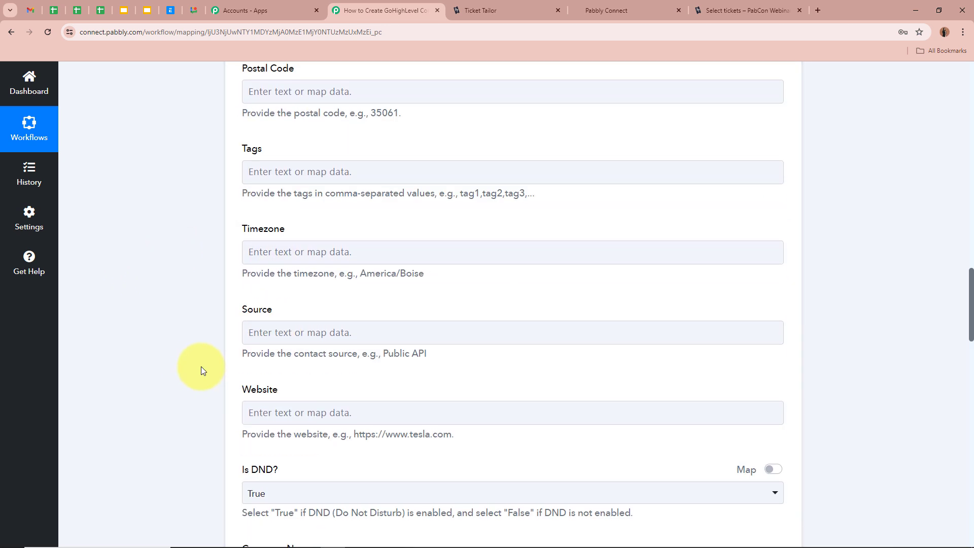
scroll(201, 366, up, 6)
scroll(201, 366, up, 2)
scroll(201, 367, down, 7)
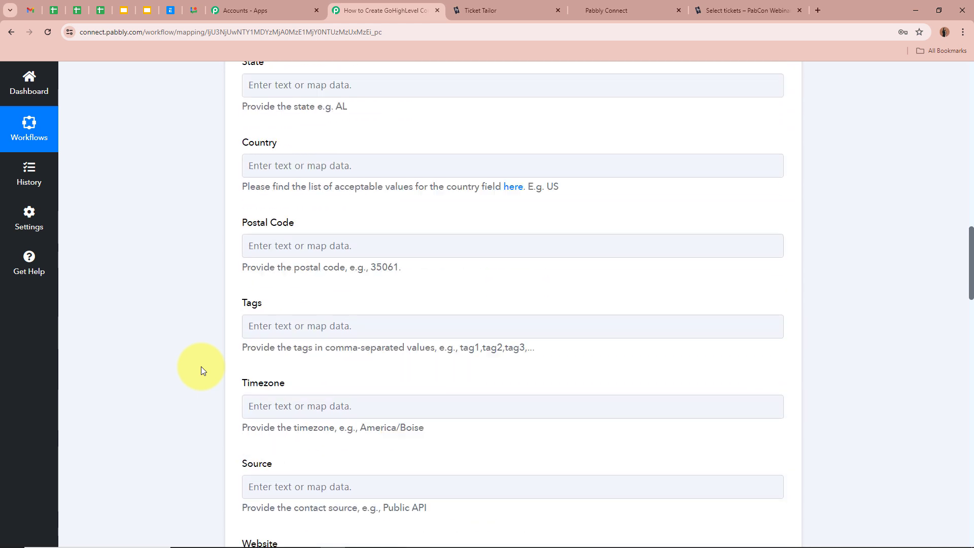
scroll(201, 366, down, 4)
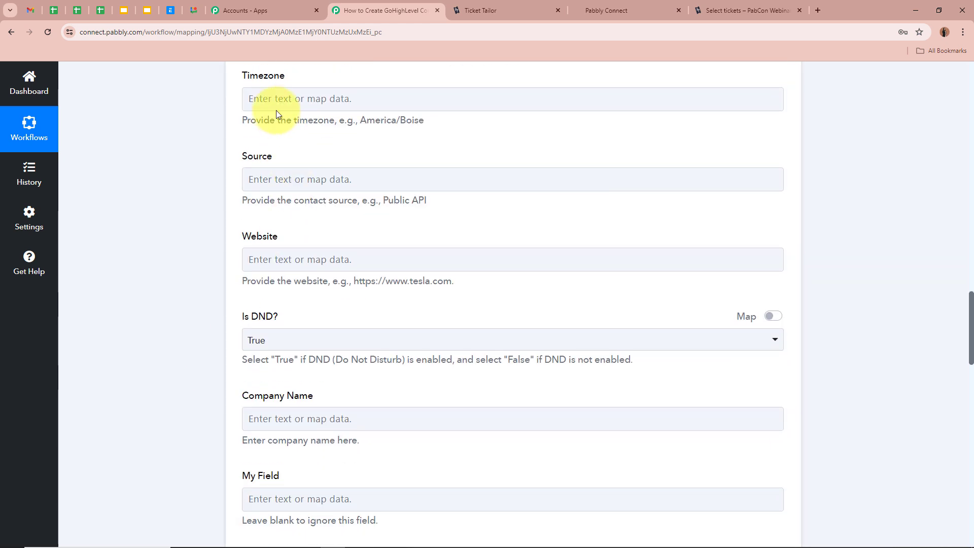
scroll(846, 369, down, 7)
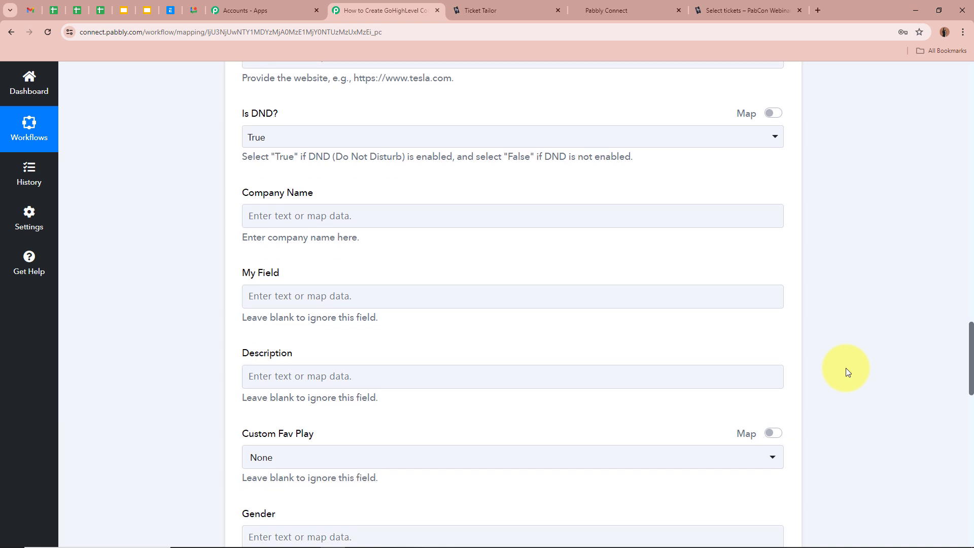
scroll(846, 369, down, 12)
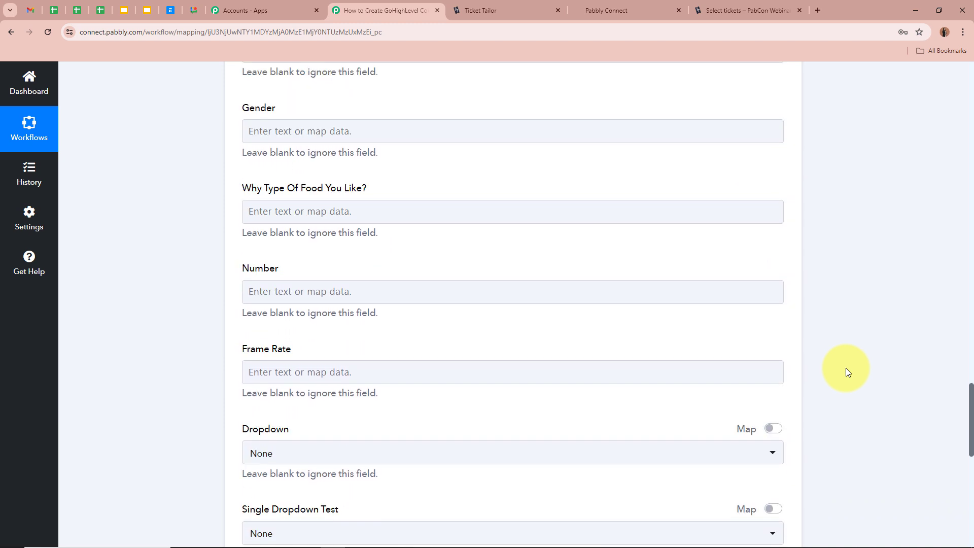
scroll(845, 368, down, 2)
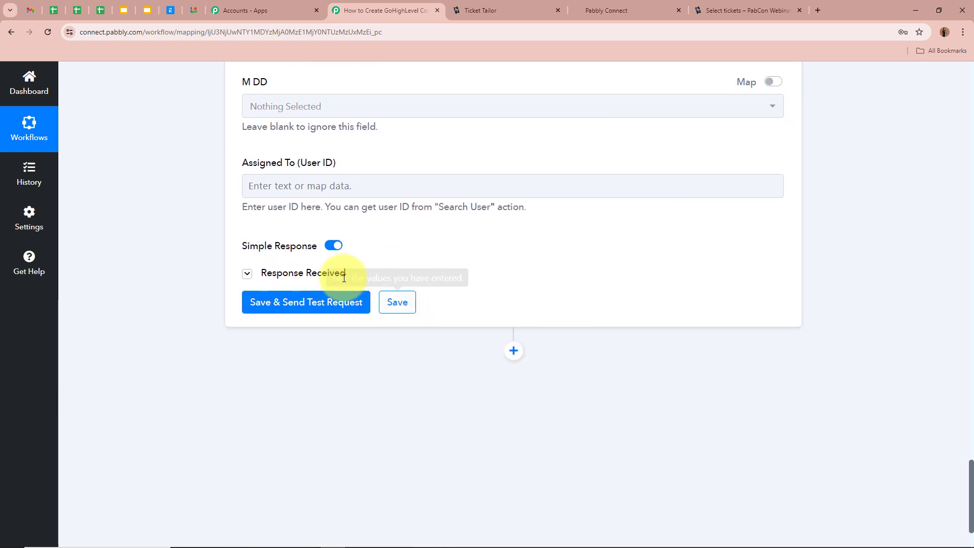
click(322, 303)
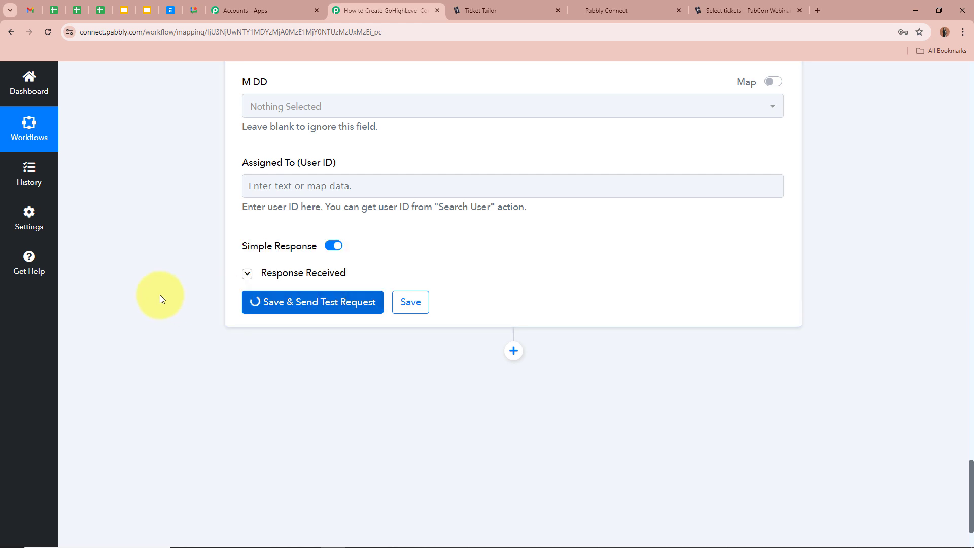
scroll(160, 295, down, 1)
scroll(160, 297, down, 2)
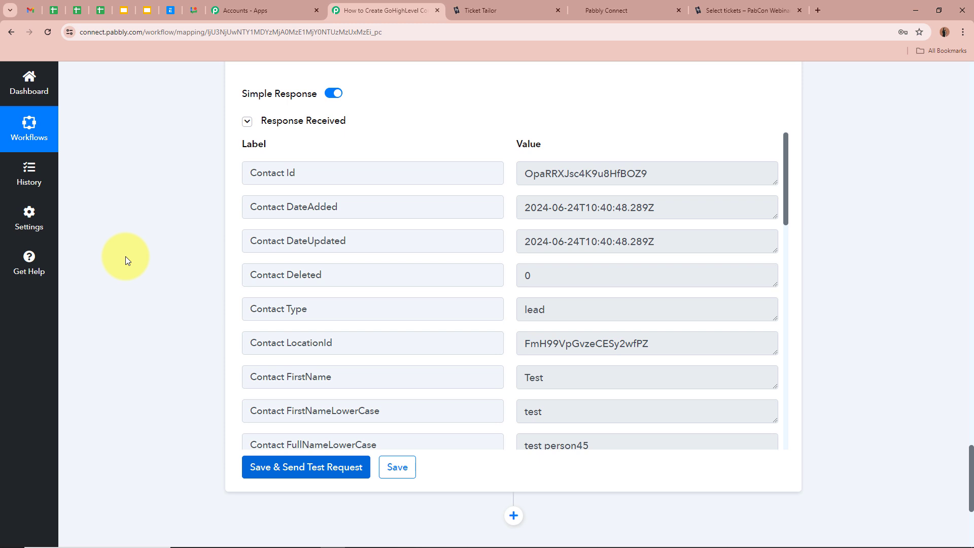
- Check the returned Contact Id, then go to the GoHighLevel contacts list
double_click(690, 170)
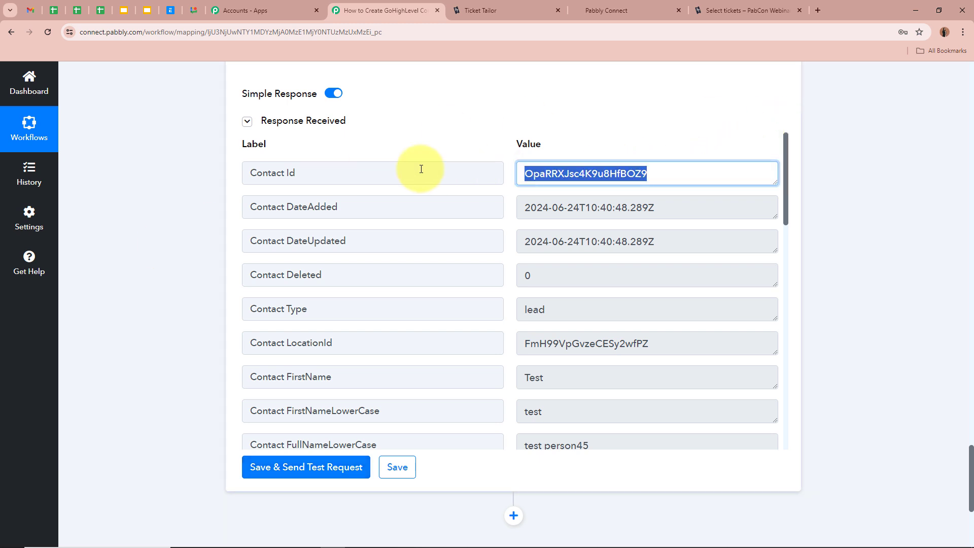
click(173, 198)
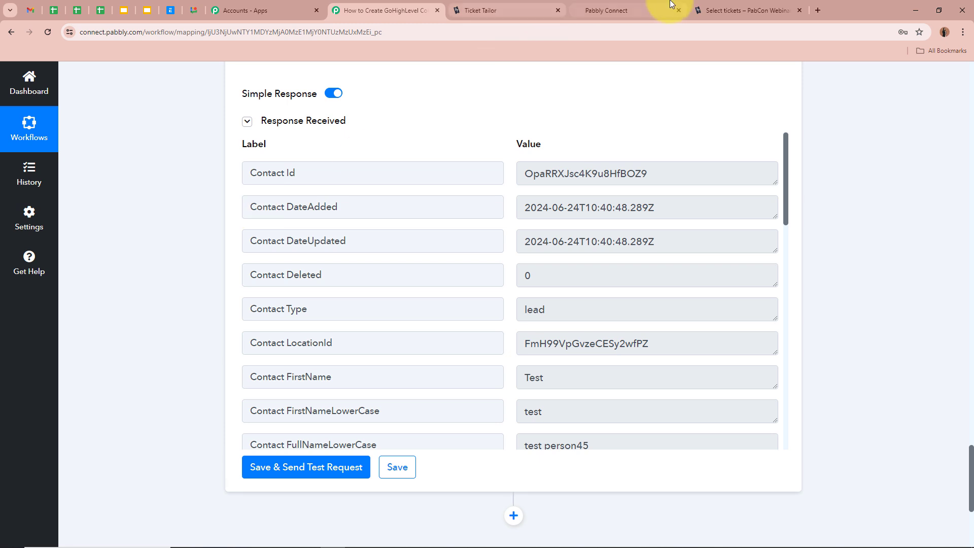
click(624, 10)
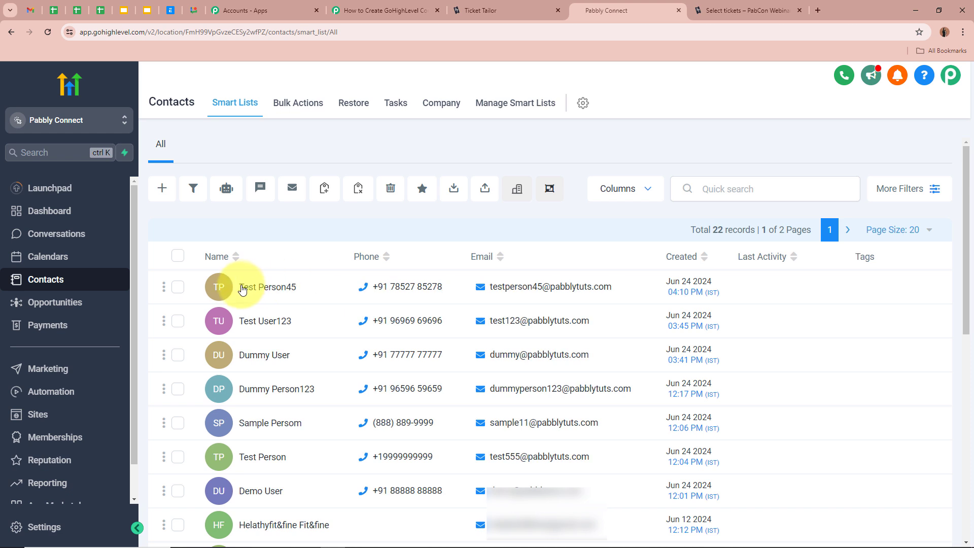
click(287, 290)
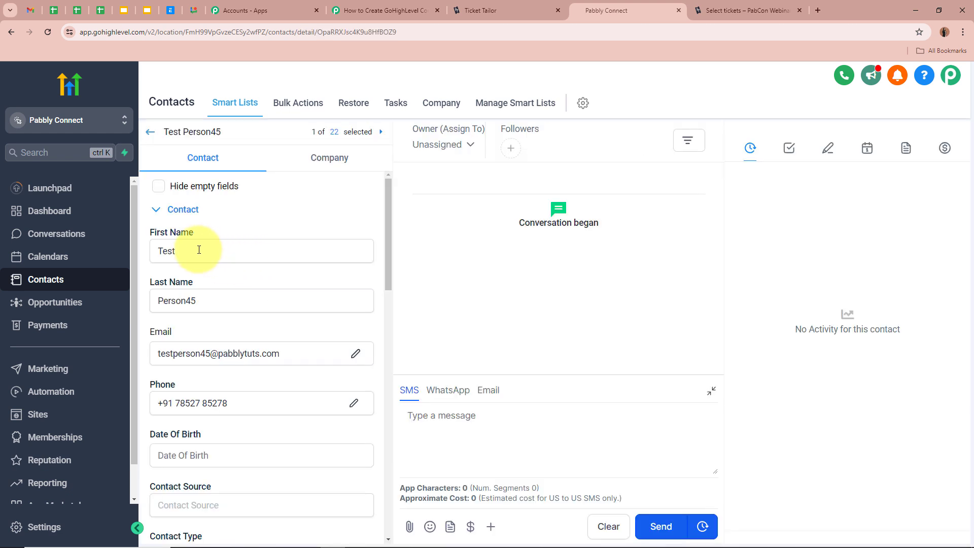
scroll(198, 287, down, 2)
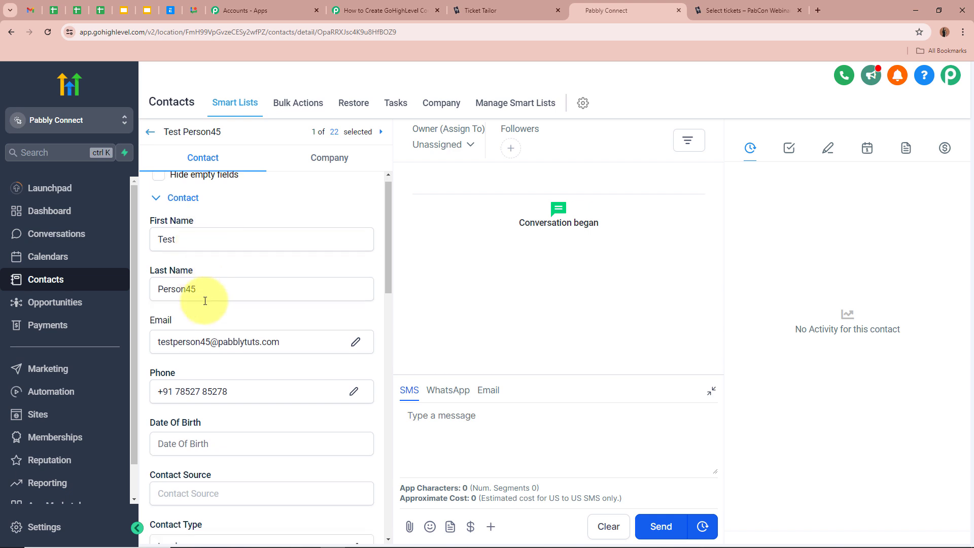
scroll(170, 252, up, 1)
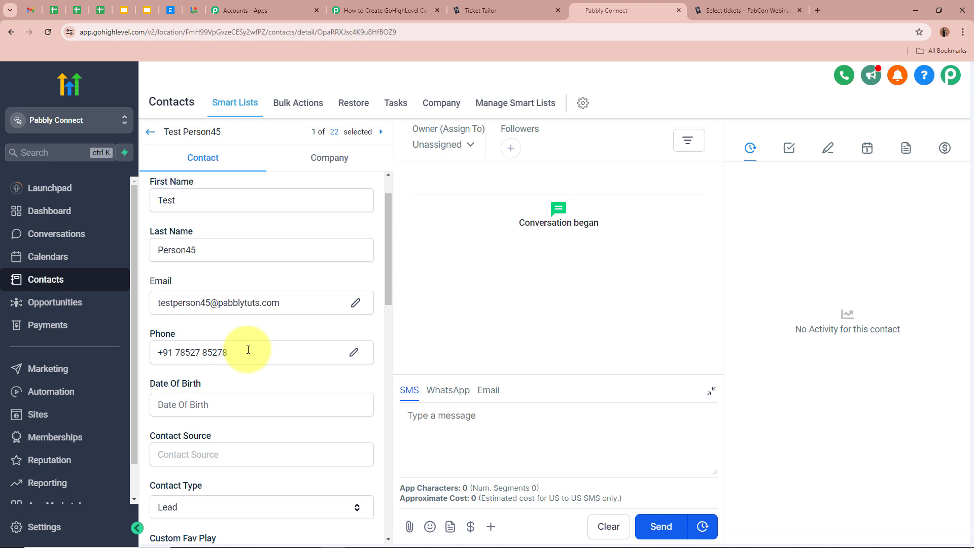
scroll(295, 322, up, 1)
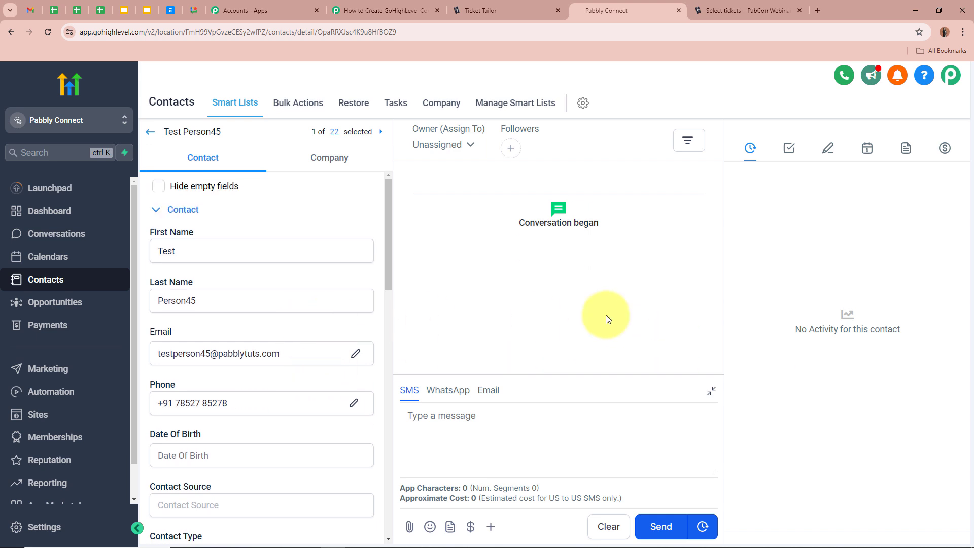
click(150, 132)
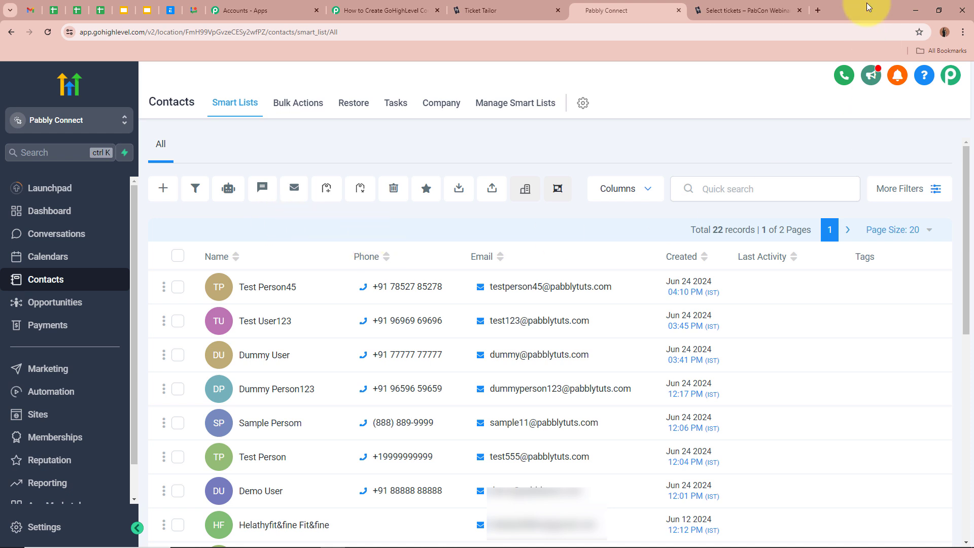
- Order a General Admission PabCon Webinar ticket with the attendee's name, email and phone
click(761, 10)
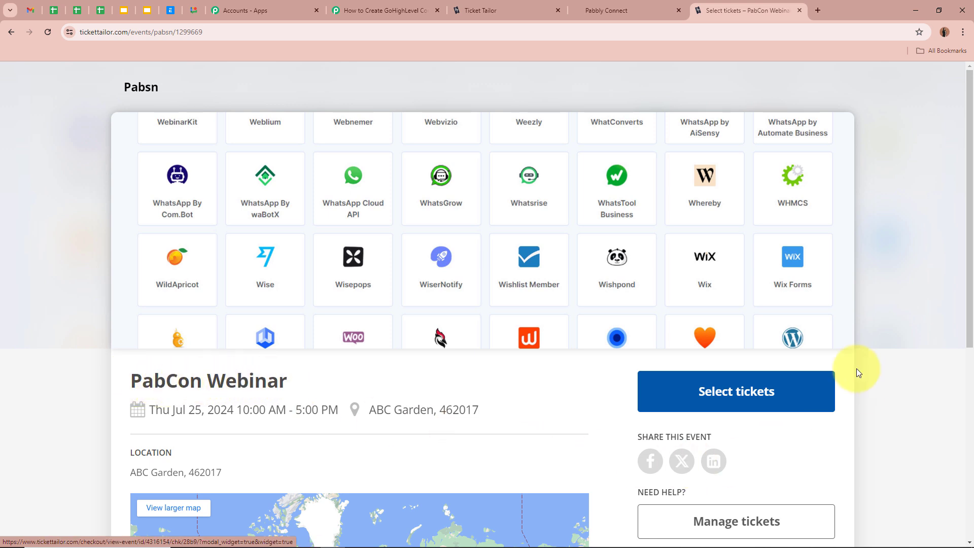
click(747, 392)
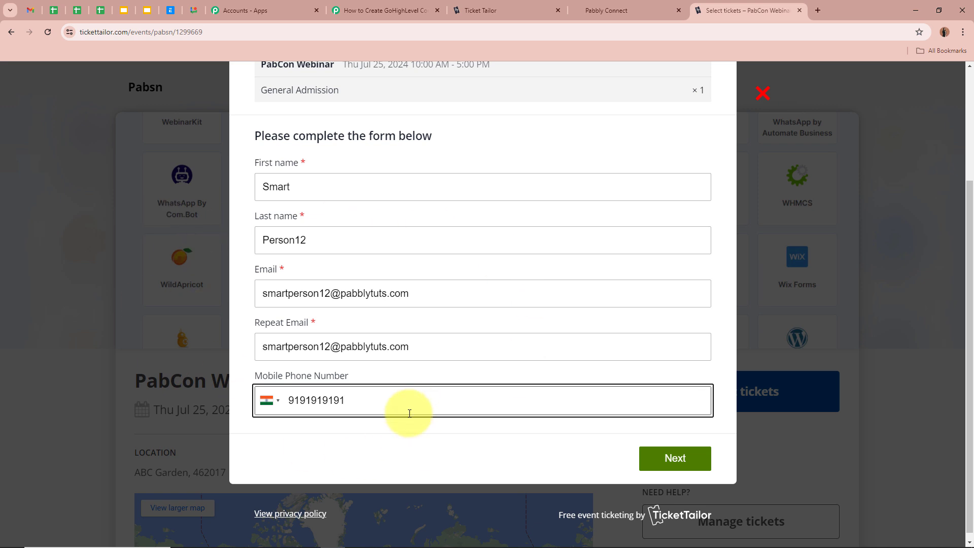
click(399, 449)
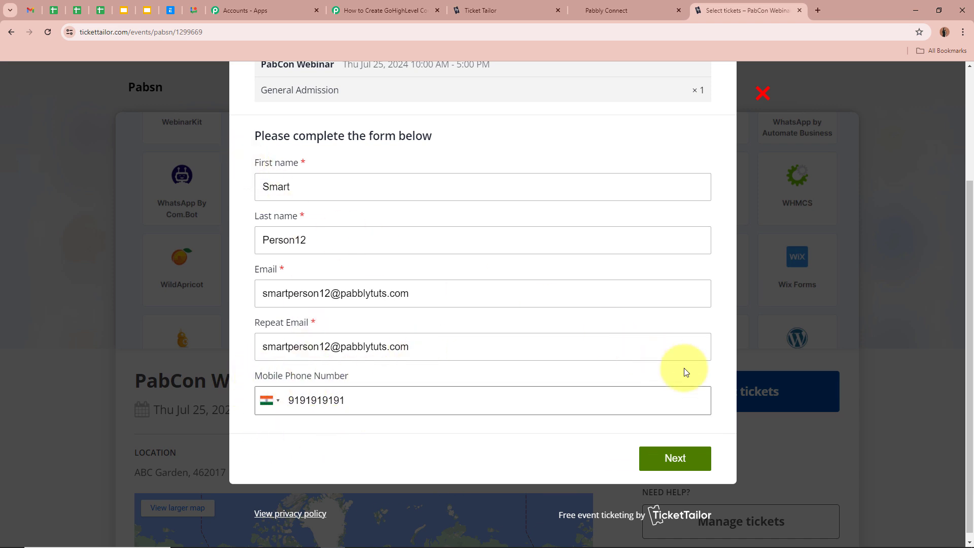
click(685, 466)
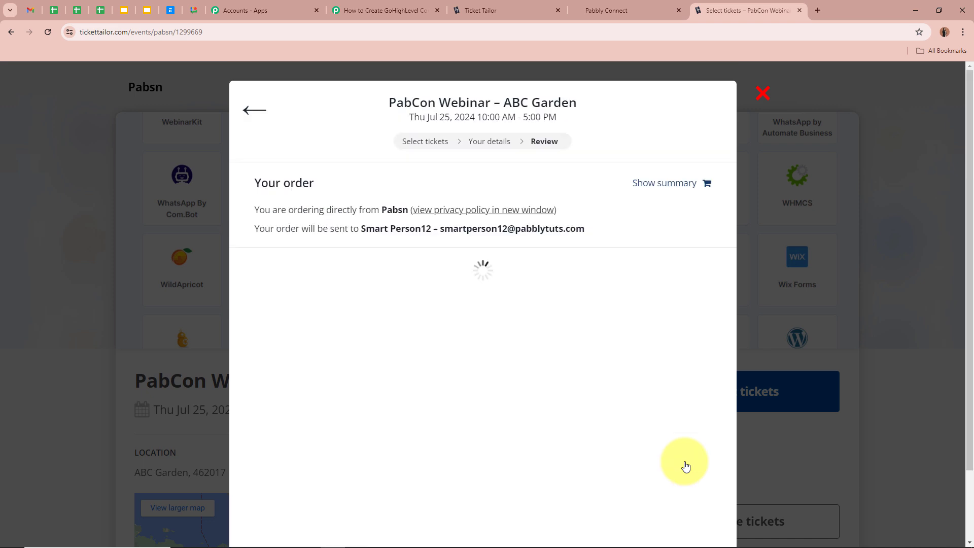
click(431, 325)
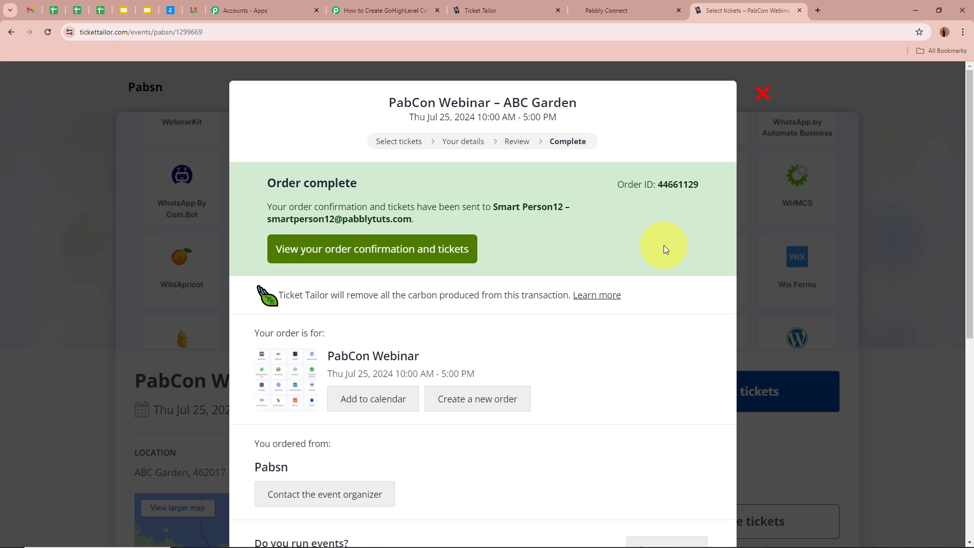
drag(491, 207, 558, 208)
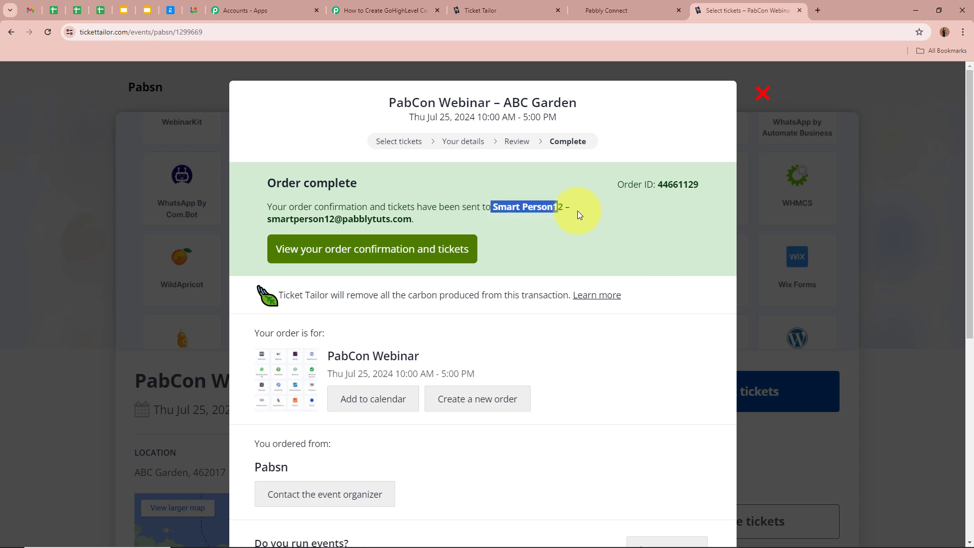
click(593, 212)
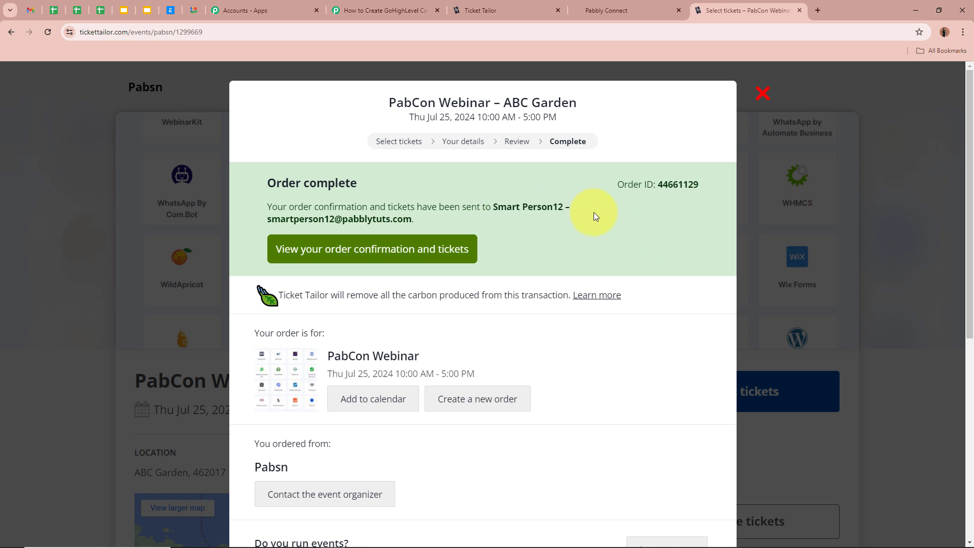
- Reload GoHighLevel Contacts and open the new ticket buyer's contact record
click(633, 10)
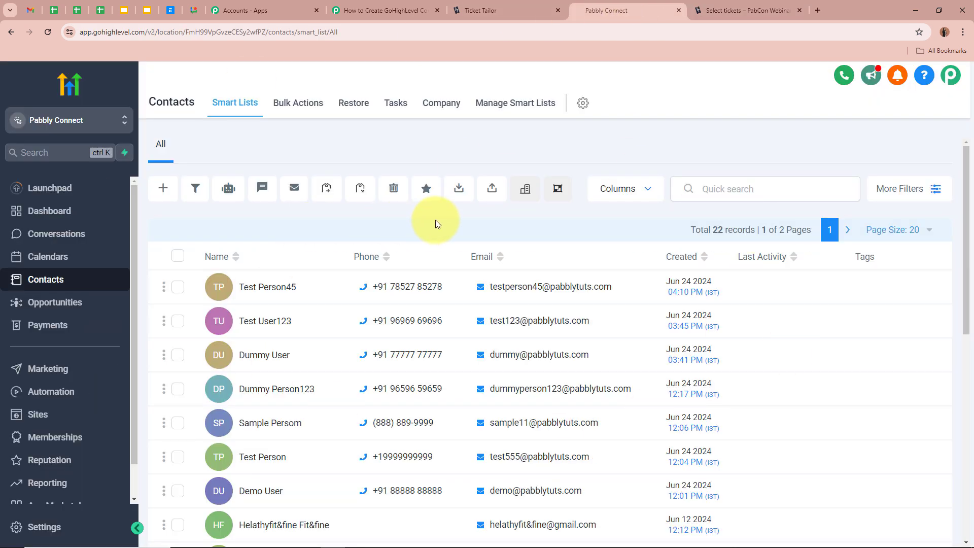
click(47, 32)
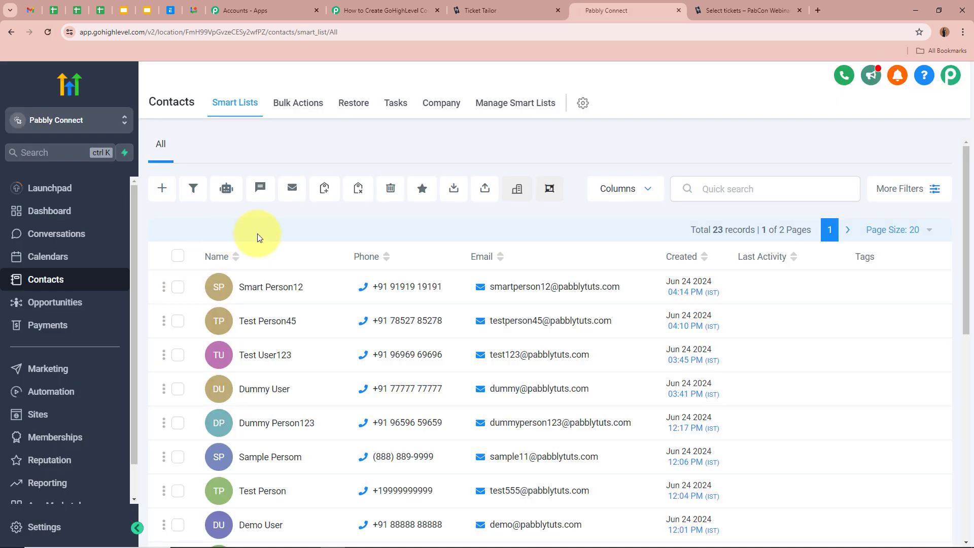
click(252, 292)
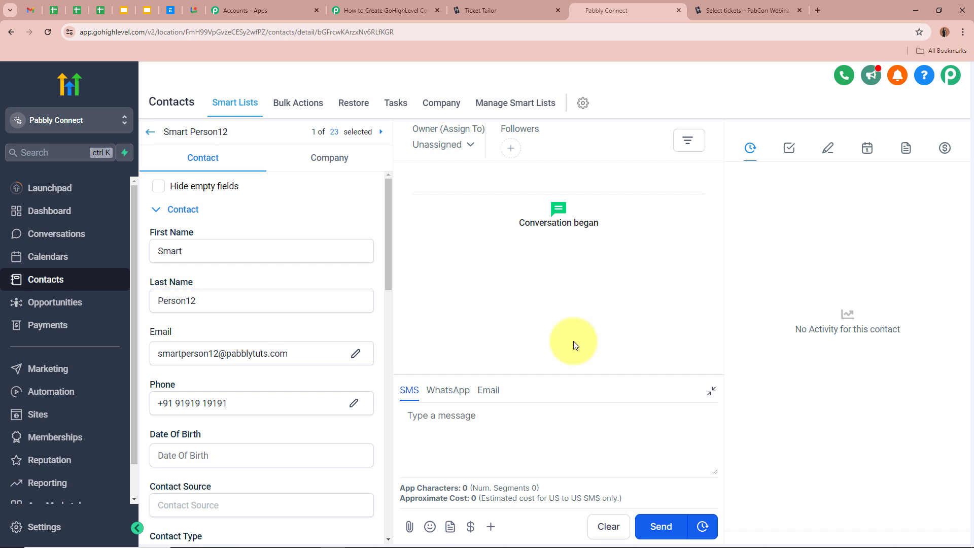
click(358, 11)
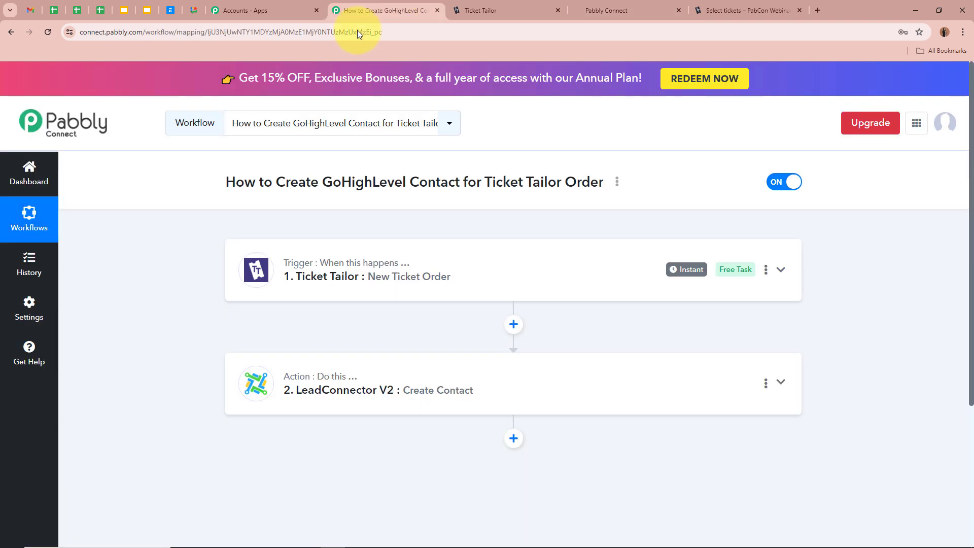